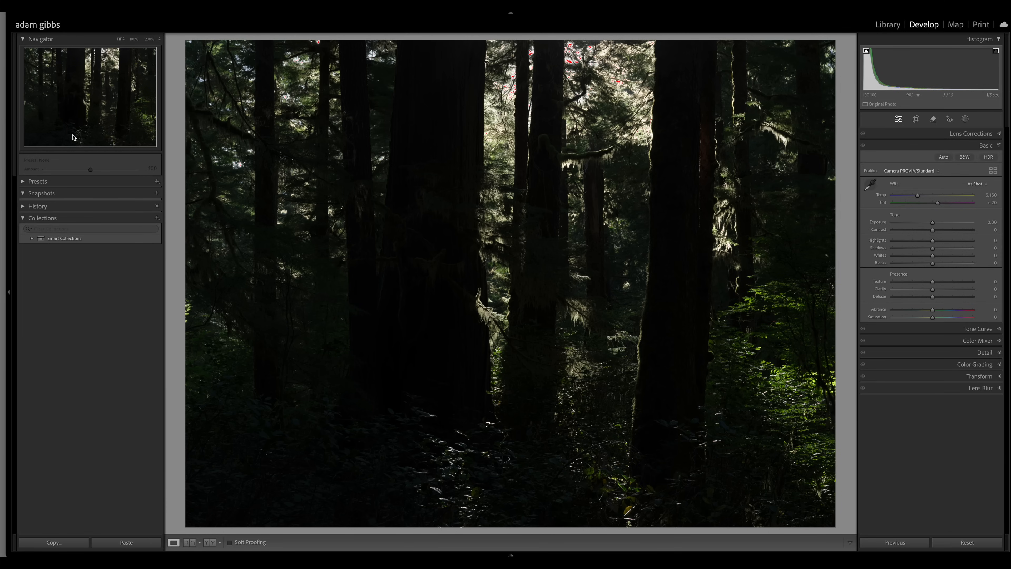
# View the finished black-and-white version of the forest photo and return to the dark unedited raw file
pyautogui.moveTo(500, 556)
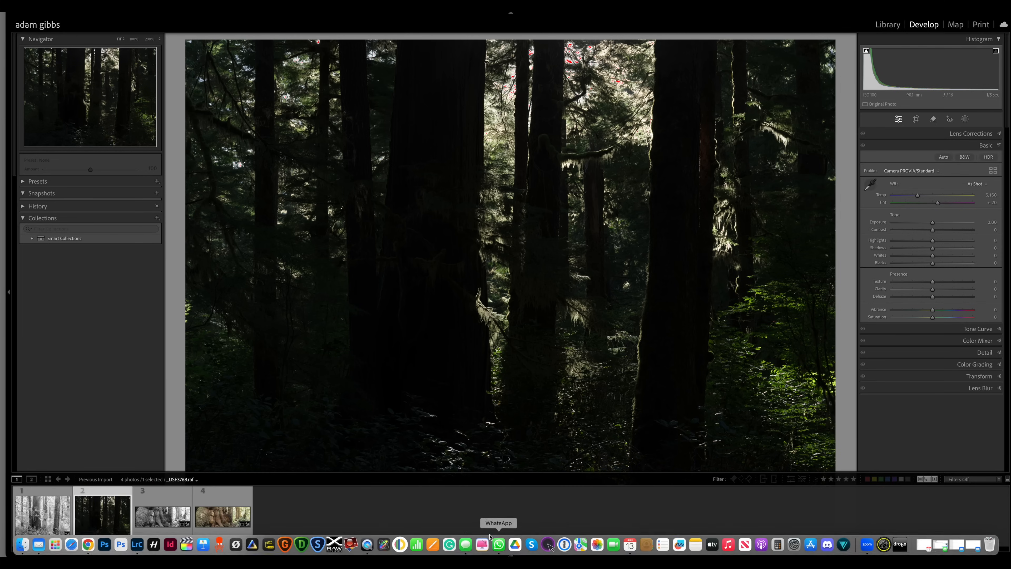
pyautogui.click(68, 520)
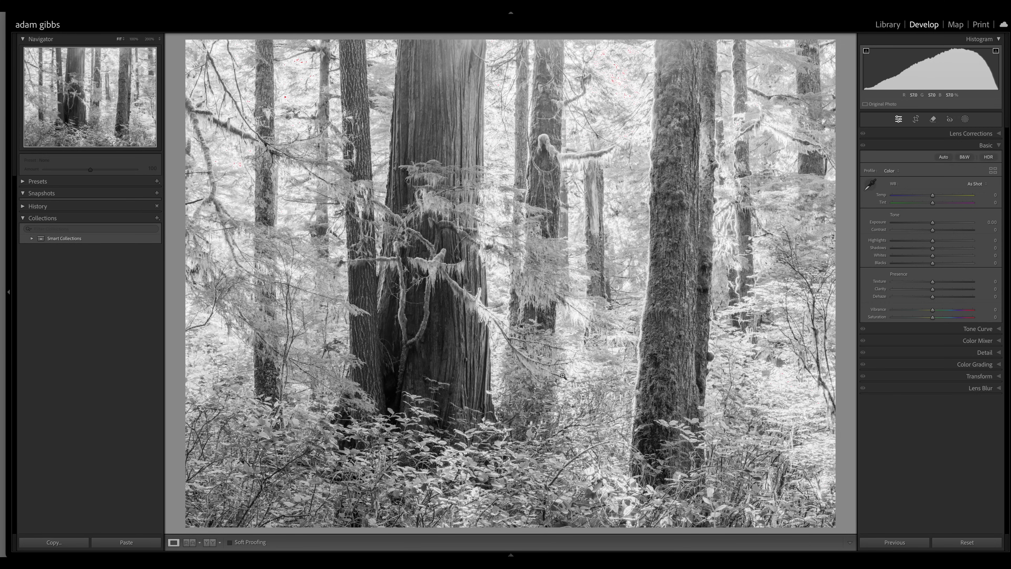
pyautogui.moveTo(99, 554)
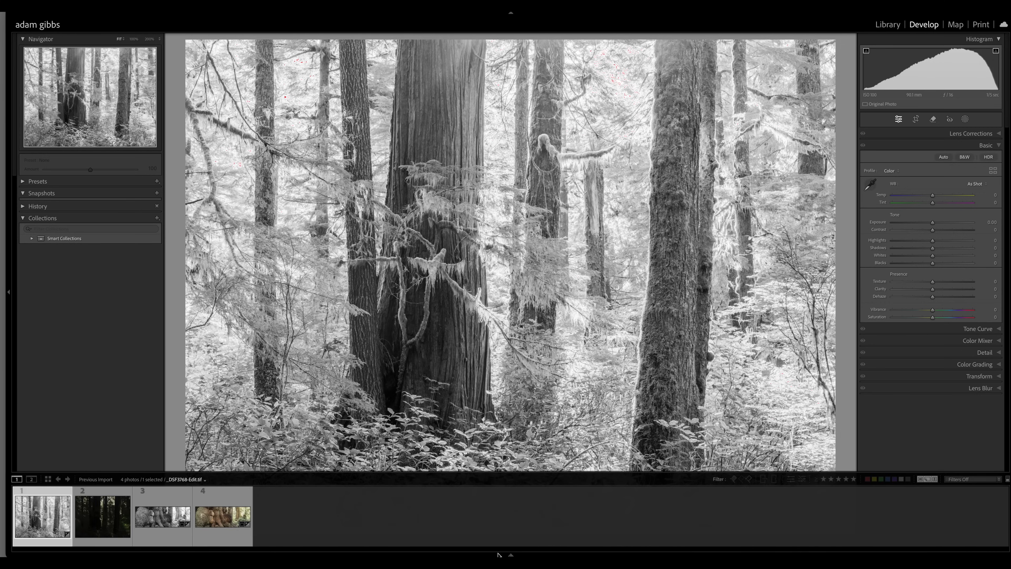
pyautogui.click(110, 528)
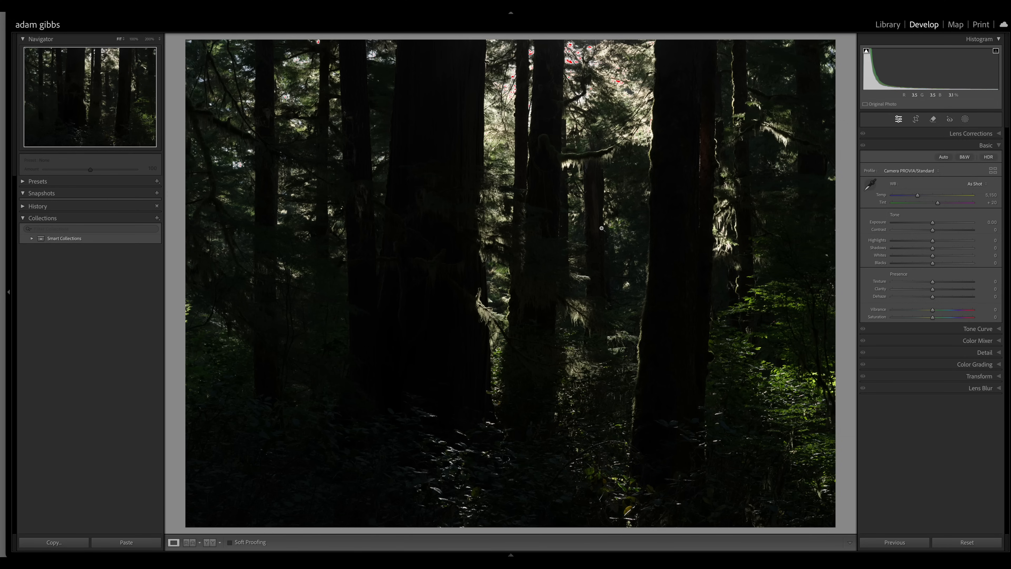
# Inspect the clipped highlights, and set Exposure to +4.45, Highlights to −74 and Whites to −38
pyautogui.click(614, 77)
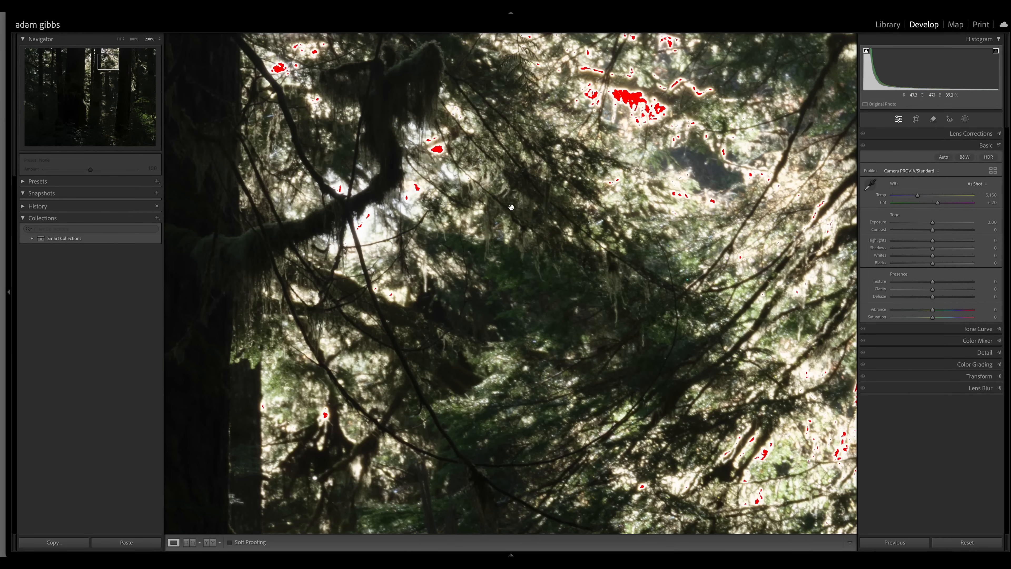
pyautogui.click(485, 228)
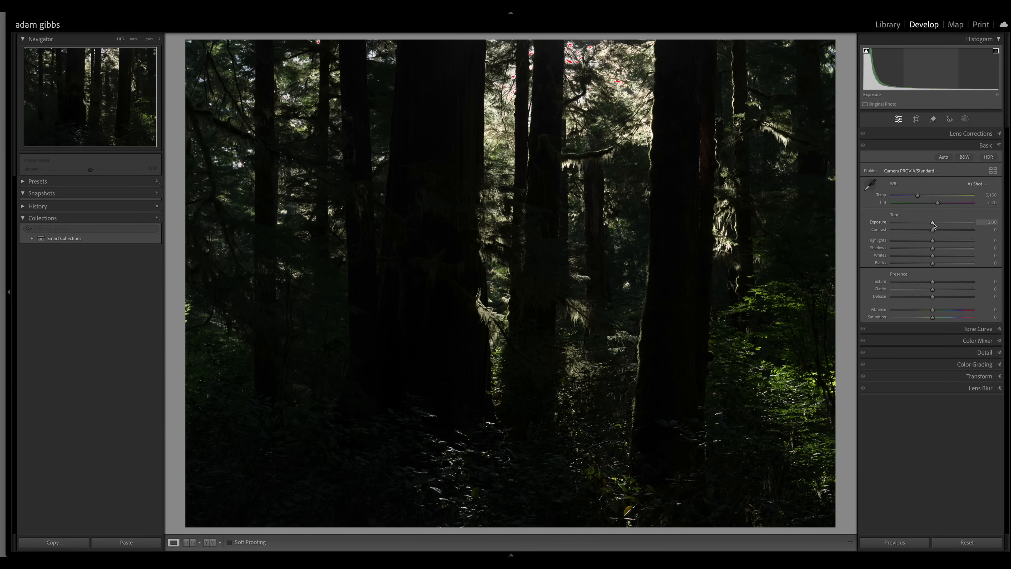
pyautogui.moveTo(934, 225); pyautogui.dragTo(970, 227)
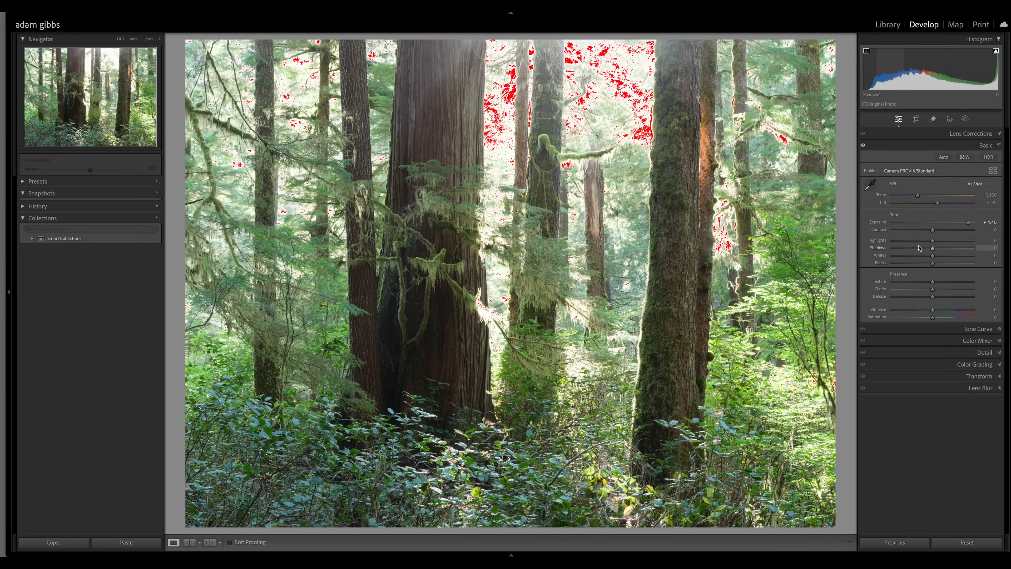
pyautogui.moveTo(933, 244); pyautogui.dragTo(903, 242)
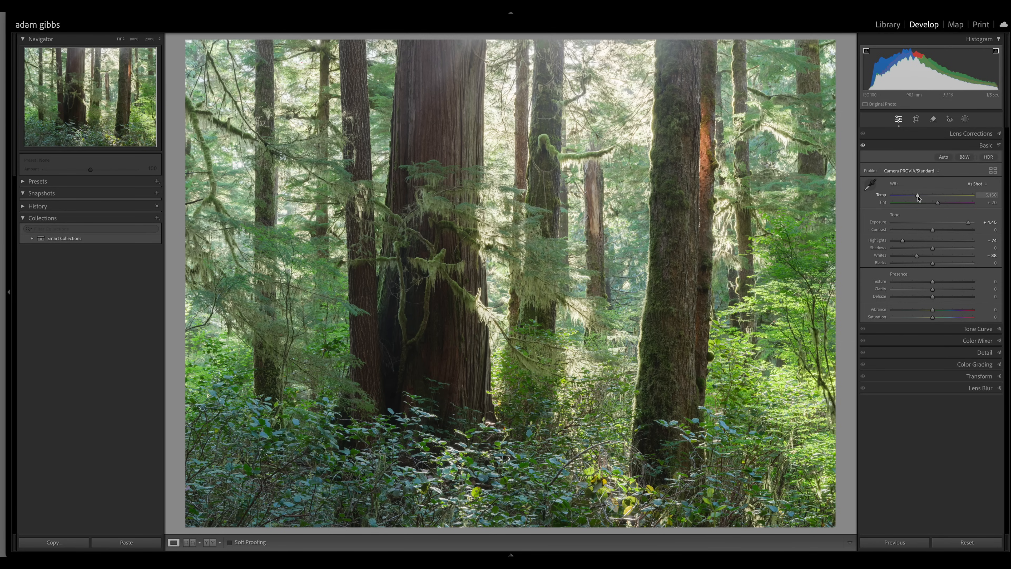
# Adjust the photo's colour with Temp 5,383, Tint +27 and Vibrance −23
pyautogui.moveTo(918, 198); pyautogui.dragTo(920, 198)
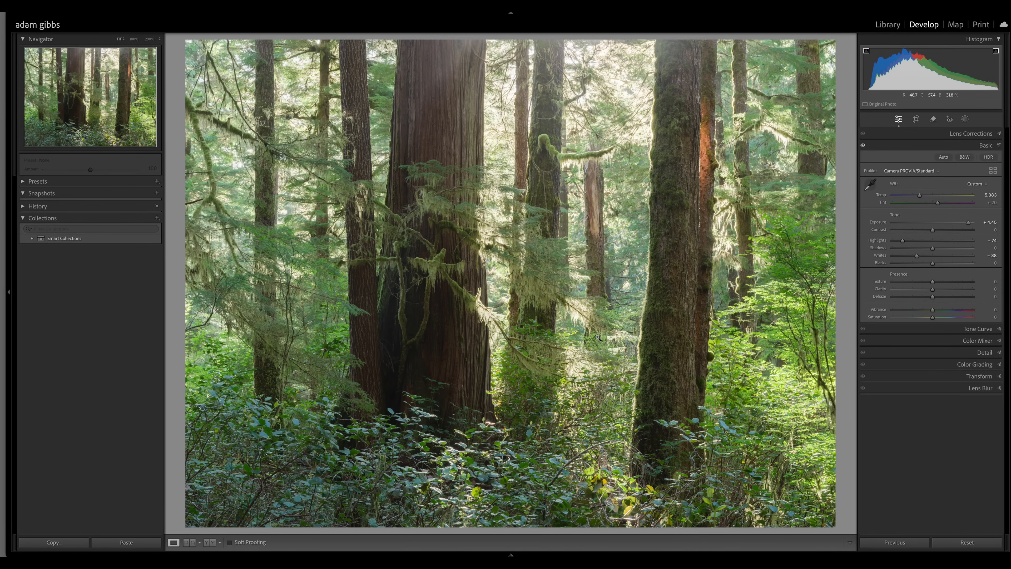
pyautogui.moveTo(940, 310); pyautogui.dragTo(925, 312)
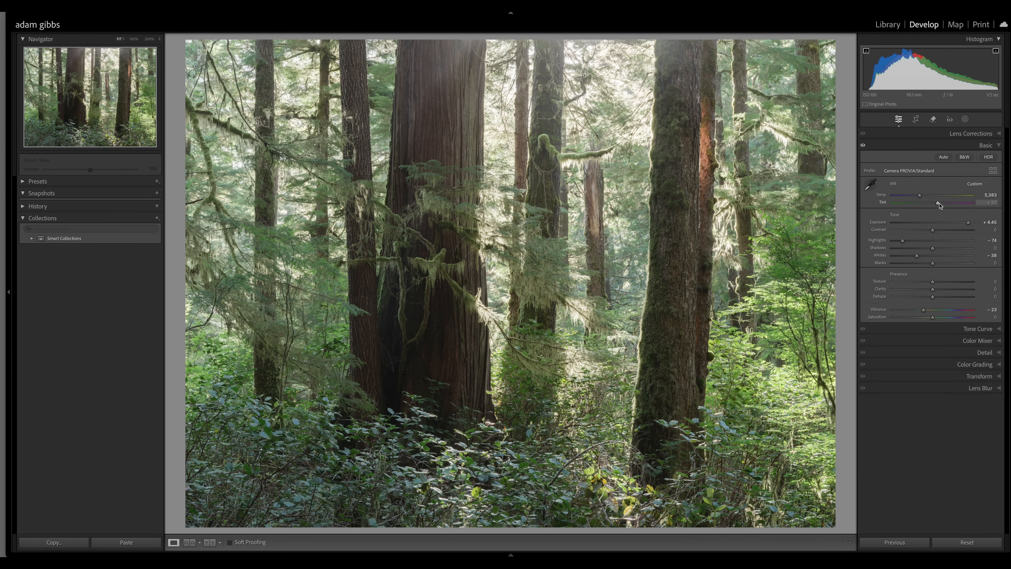
pyautogui.moveTo(940, 204); pyautogui.dragTo(940, 206)
pyautogui.moveTo(940, 205); pyautogui.dragTo(942, 206)
# Convert the photo to black and white, with Whites at −22 and Blacks at −10
pyautogui.keyDown('alt'); pyautogui.click(933, 264); pyautogui.keyUp('alt')
pyautogui.moveTo(933, 264)
pyautogui.mouseDown()
pyautogui.moveTo(909, 266)
pyautogui.moveTo(925, 259)
pyautogui.mouseUp()
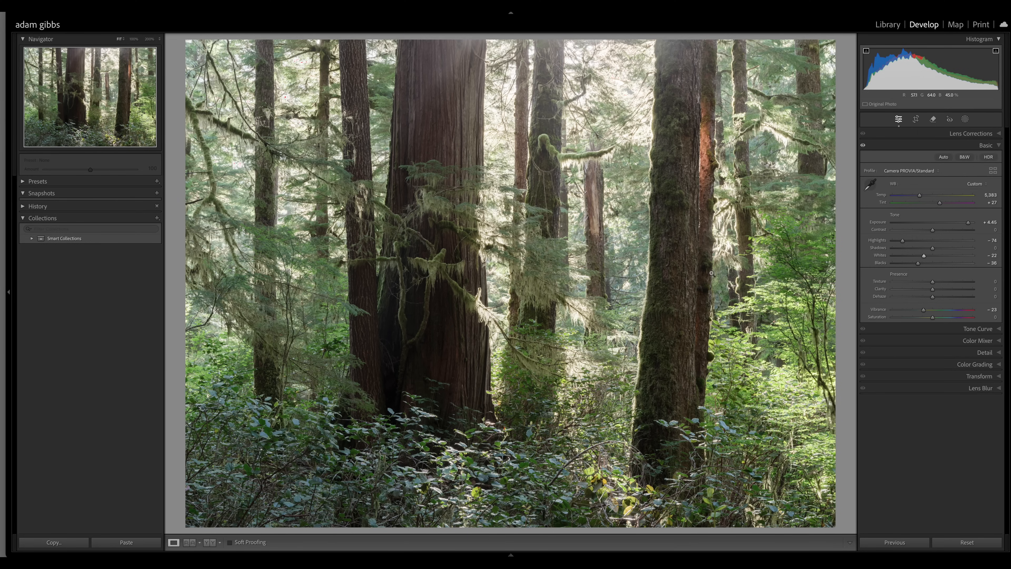
pyautogui.click(967, 157)
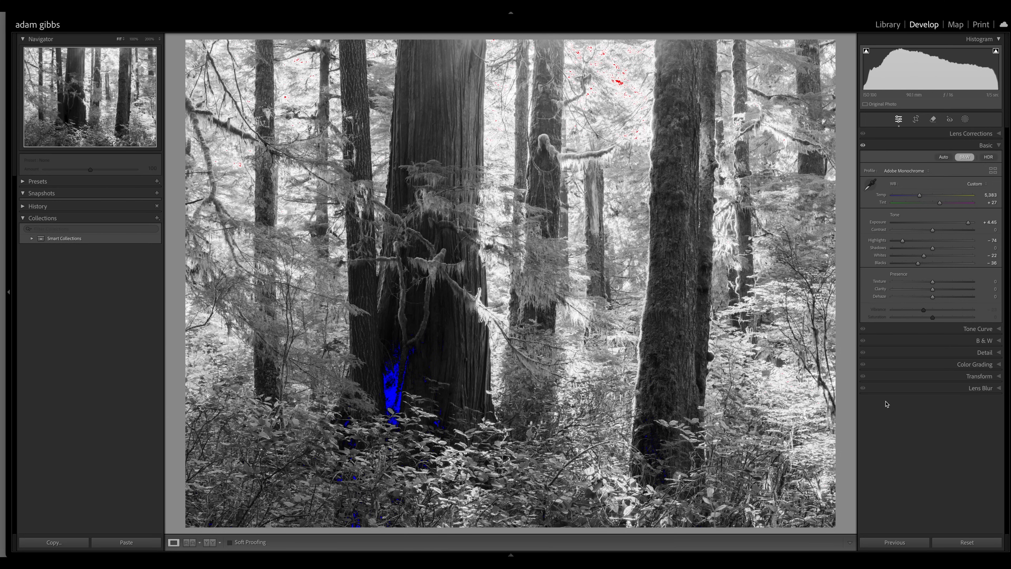
pyautogui.moveTo(918, 263); pyautogui.dragTo(929, 265)
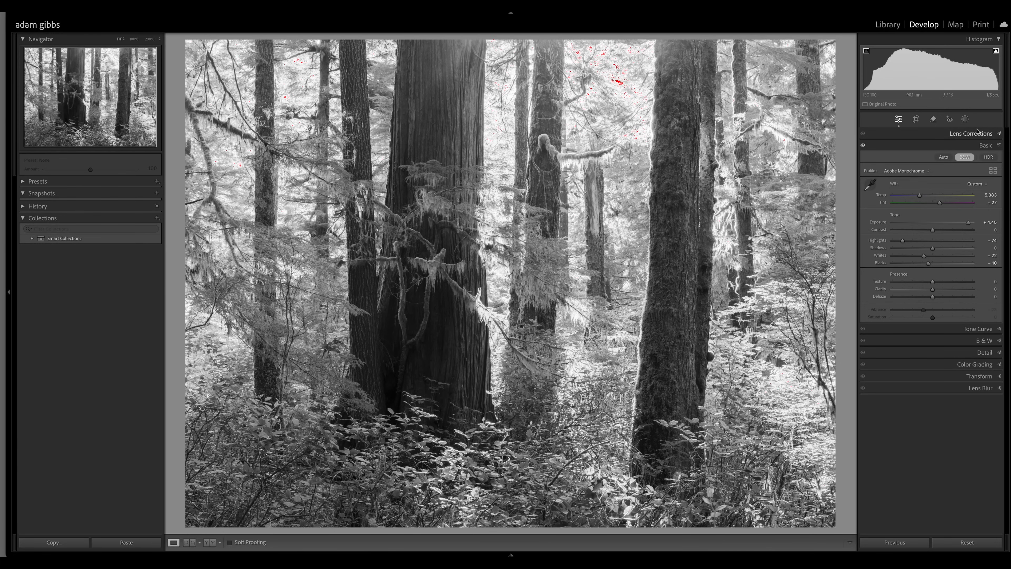
# Create a brush mask covering the mossy right-hand trunk, the wide central trunk and the narrow trunk beside it
pyautogui.click(964, 124)
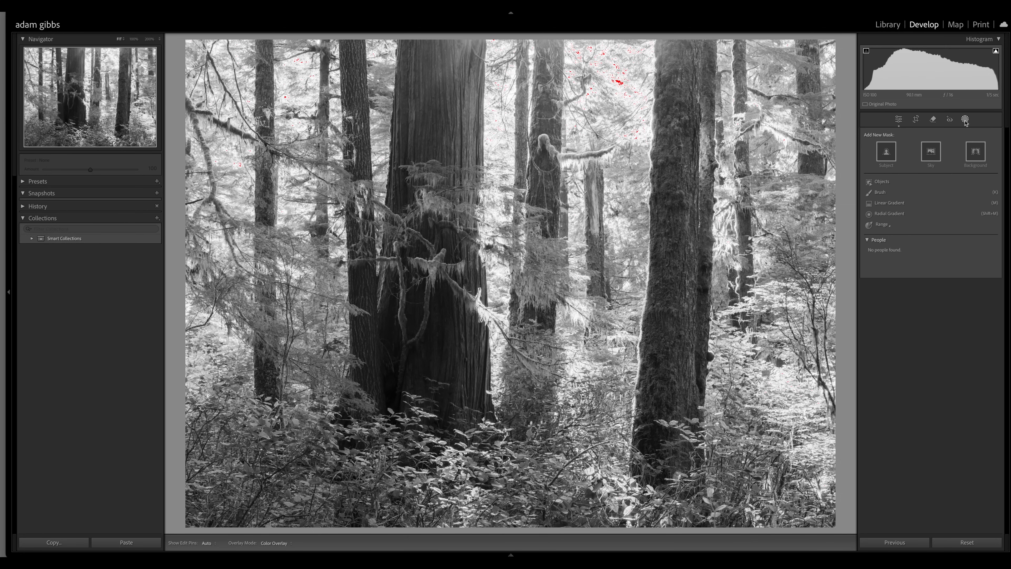
pyautogui.click(879, 193)
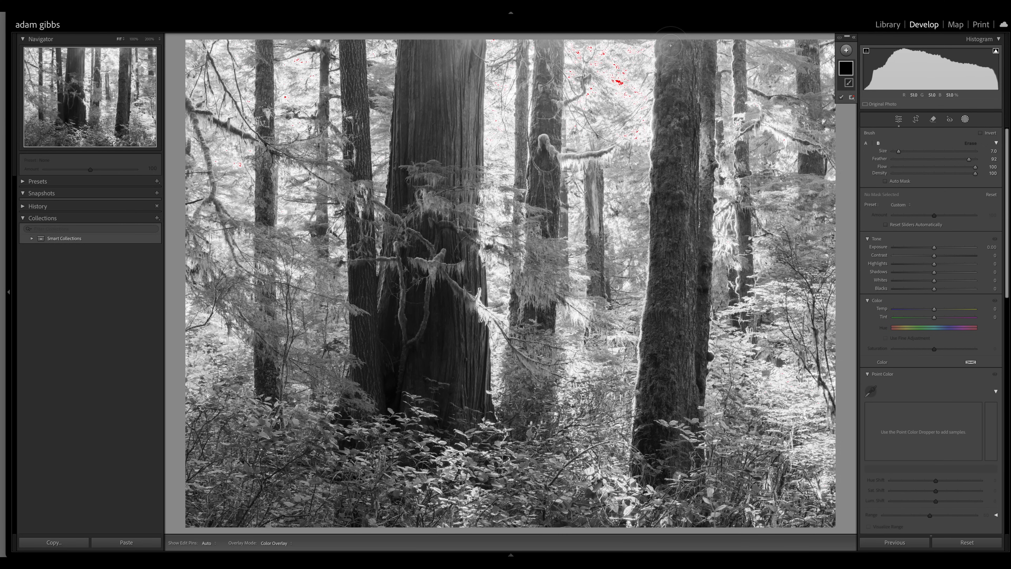
pyautogui.press('h')
pyautogui.moveTo(673, 46)
pyautogui.mouseDown()
pyautogui.moveTo(678, 403)
pyautogui.moveTo(667, 452)
pyautogui.moveTo(664, 408)
pyautogui.moveTo(655, 454)
pyautogui.moveTo(659, 357)
pyautogui.moveTo(709, 43)
pyautogui.moveTo(685, 139)
pyautogui.moveTo(662, 464)
pyautogui.mouseUp()
pyautogui.press('h')
pyautogui.moveTo(375, 394)
pyautogui.mouseDown()
pyautogui.moveTo(429, 293)
pyautogui.moveTo(404, 407)
pyautogui.moveTo(440, 327)
pyautogui.moveTo(462, 412)
pyautogui.moveTo(472, 347)
pyautogui.moveTo(422, 294)
pyautogui.moveTo(406, 289)
pyautogui.moveTo(381, 368)
pyautogui.moveTo(431, 148)
pyautogui.mouseUp()
pyautogui.moveTo(403, 43)
pyautogui.mouseDown()
pyautogui.moveTo(395, 289)
pyautogui.moveTo(414, 223)
pyautogui.moveTo(463, 273)
pyautogui.moveTo(473, 45)
pyautogui.moveTo(467, 37)
pyautogui.moveTo(445, 101)
pyautogui.moveTo(438, 233)
pyautogui.moveTo(452, 67)
pyautogui.moveTo(435, 137)
pyautogui.moveTo(418, 121)
pyautogui.moveTo(428, 64)
pyautogui.moveTo(439, 68)
pyautogui.moveTo(422, 312)
pyautogui.mouseUp()
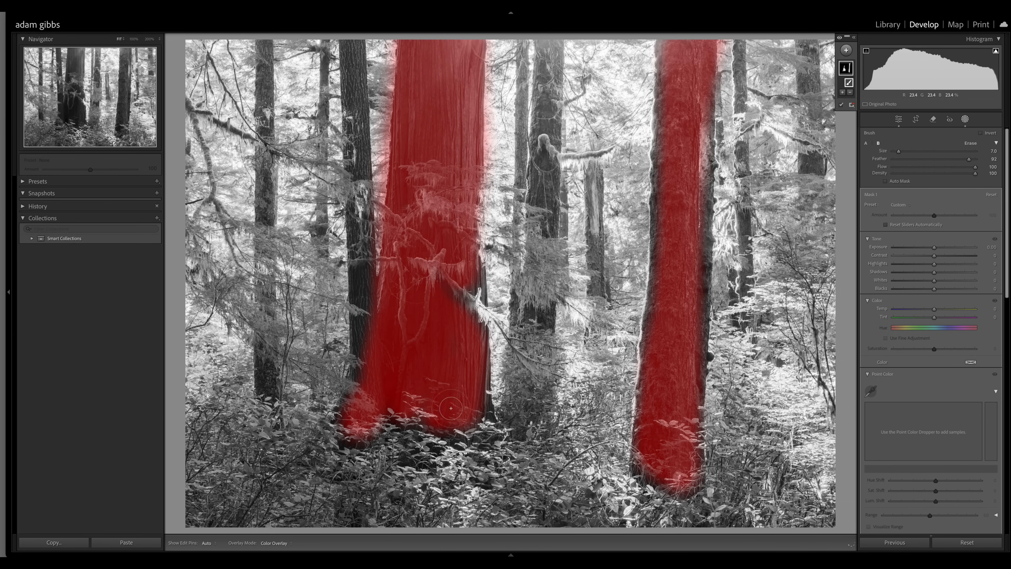
pyautogui.moveTo(473, 405); pyautogui.dragTo(490, 424)
pyautogui.moveTo(356, 353); pyautogui.dragTo(359, 225)
pyautogui.moveTo(360, 172); pyautogui.dragTo(356, 24)
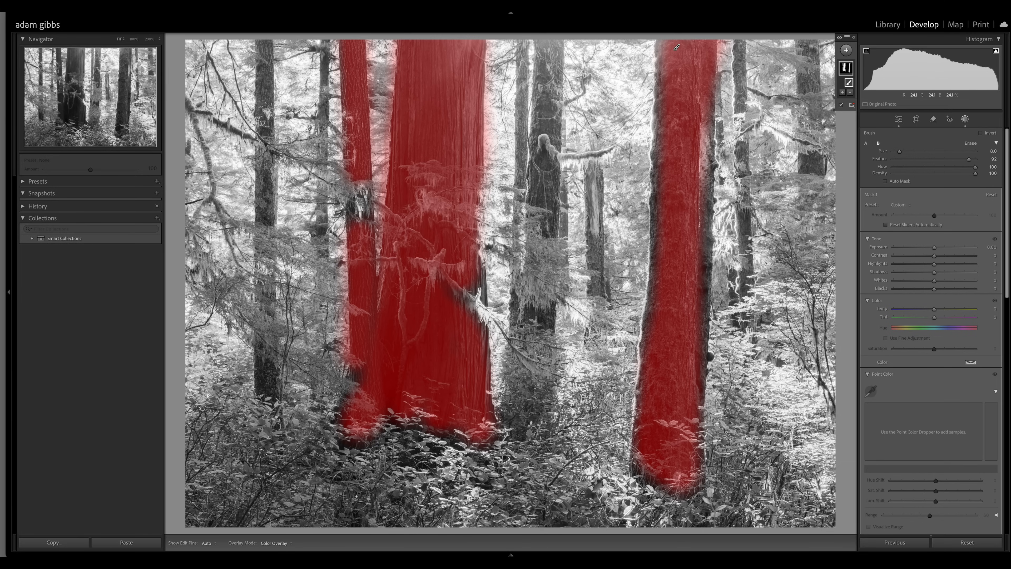
# Extend the brush mask over the undergrowth along the bottom of the photo using a larger brush
pyautogui.press(']')
pyautogui.press(']')
pyautogui.press(']')
pyautogui.press(']')
pyautogui.press(']')
pyautogui.press(']')
pyautogui.press(']')
pyautogui.press(']')
pyautogui.press(']')
pyautogui.press(']')
pyautogui.press(']')
pyautogui.press(']')
pyautogui.moveTo(356, 497)
pyautogui.mouseDown()
pyautogui.moveTo(279, 488)
pyautogui.moveTo(223, 406)
pyautogui.moveTo(287, 434)
pyautogui.moveTo(398, 458)
pyautogui.moveTo(416, 493)
pyautogui.moveTo(466, 514)
pyautogui.moveTo(526, 518)
pyautogui.moveTo(541, 478)
pyautogui.moveTo(520, 434)
pyautogui.moveTo(527, 410)
pyautogui.mouseUp()
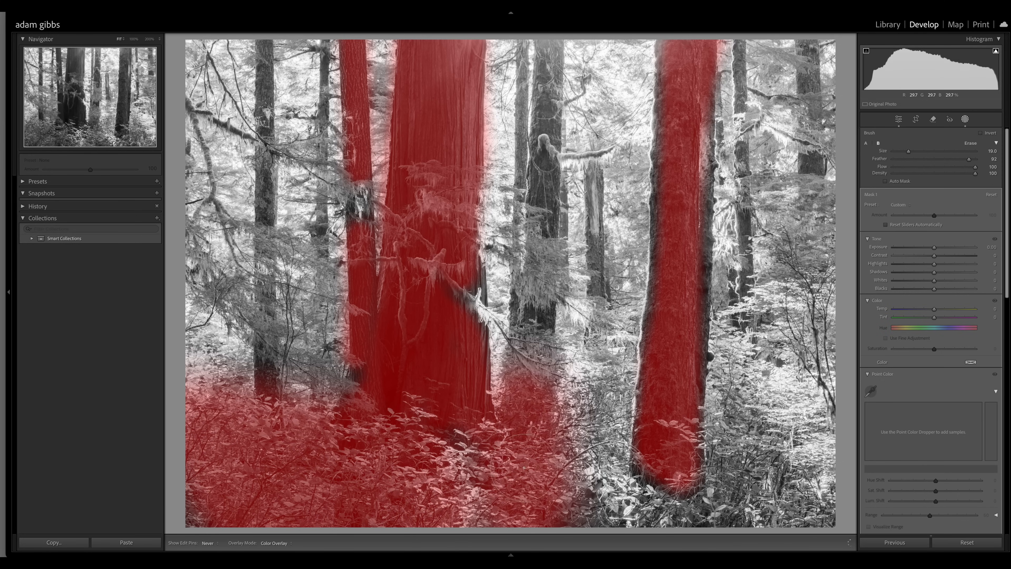
pyautogui.moveTo(745, 458)
pyautogui.mouseDown()
pyautogui.moveTo(800, 487)
pyautogui.moveTo(717, 478)
pyautogui.moveTo(653, 427)
pyautogui.moveTo(621, 458)
pyautogui.moveTo(755, 484)
pyautogui.moveTo(705, 477)
pyautogui.mouseUp()
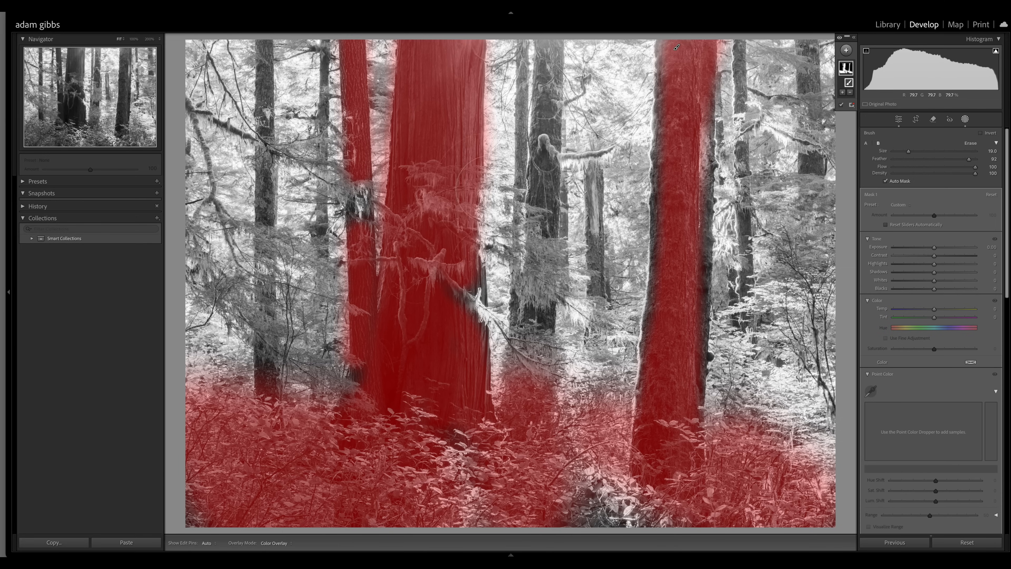
# Fill the mask's gaps along the edges of the large trunks using a smaller brush with Auto Mask enabled
pyautogui.scroll(-5, 376, 393)
pyautogui.scroll(-3, 367, 384)
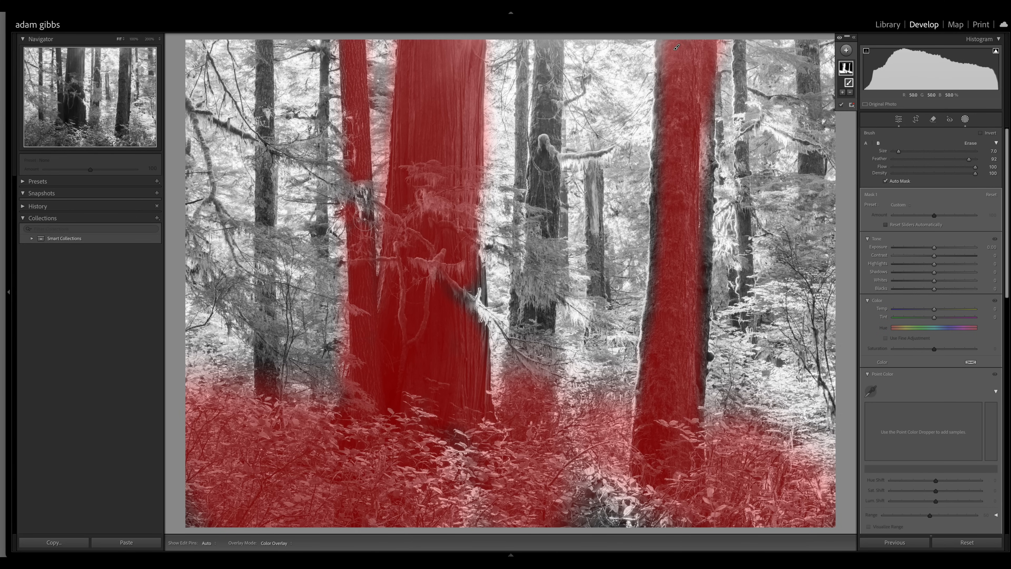
pyautogui.press('h')
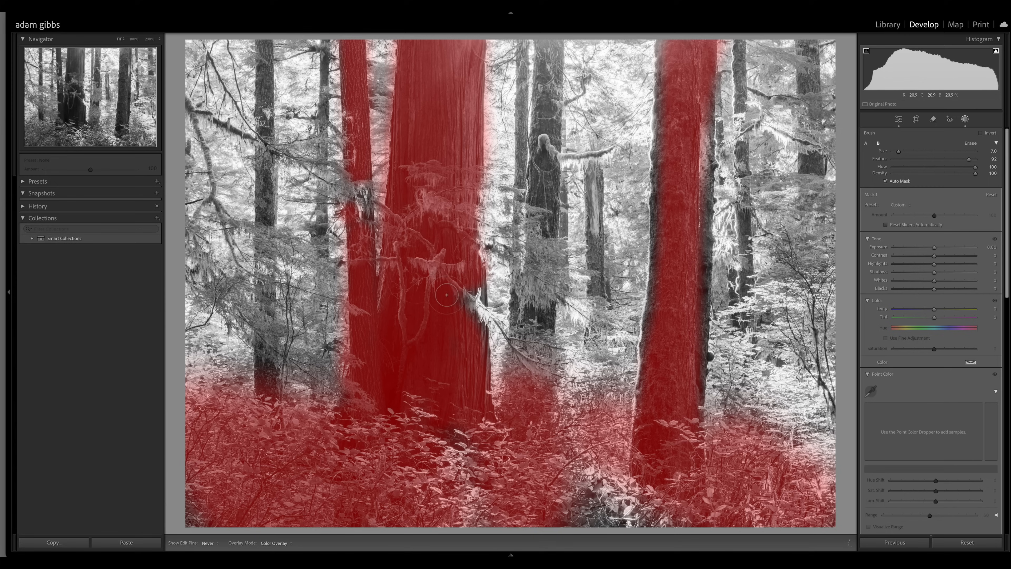
pyautogui.press('h')
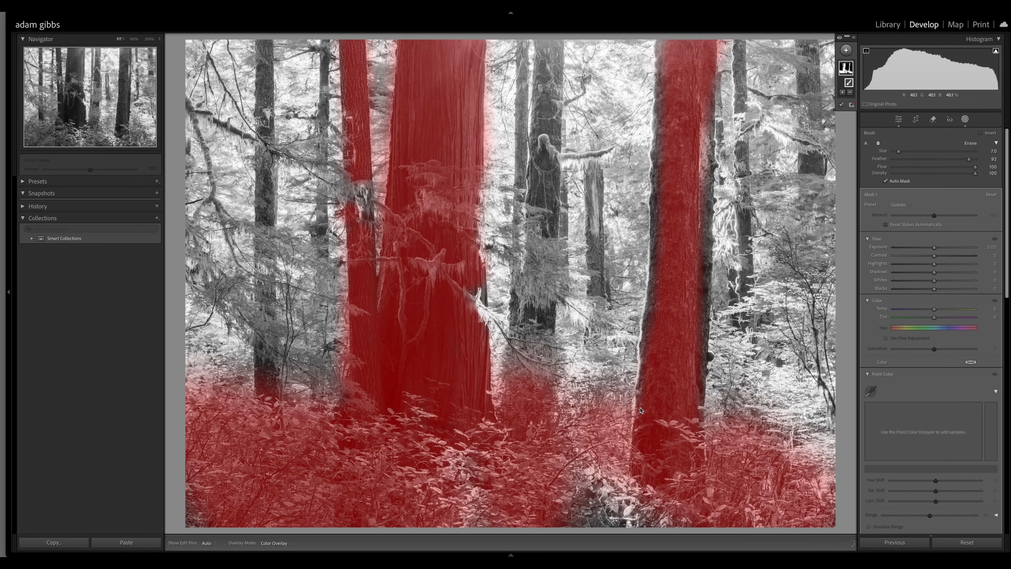
pyautogui.press('h')
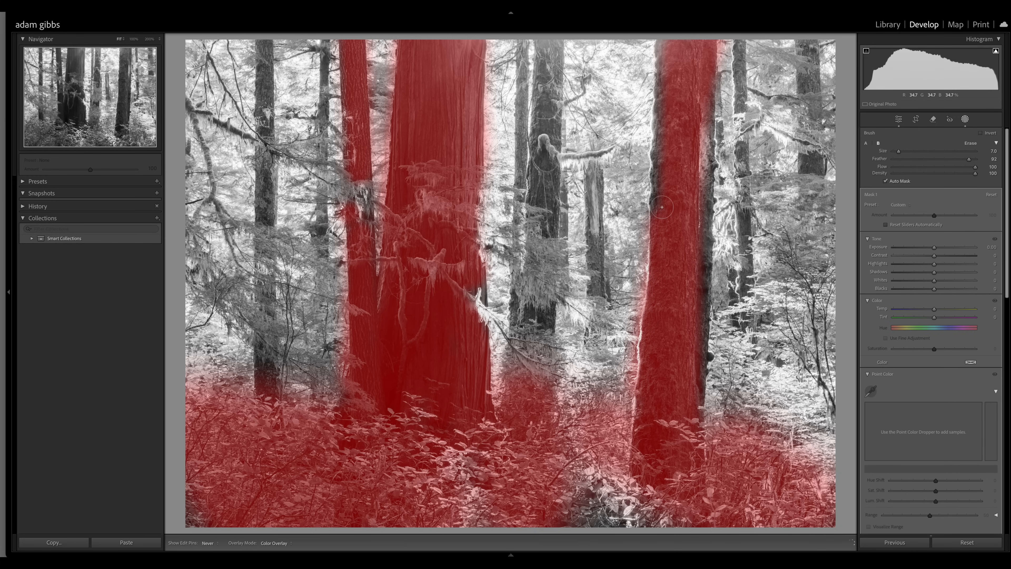
pyautogui.press('h')
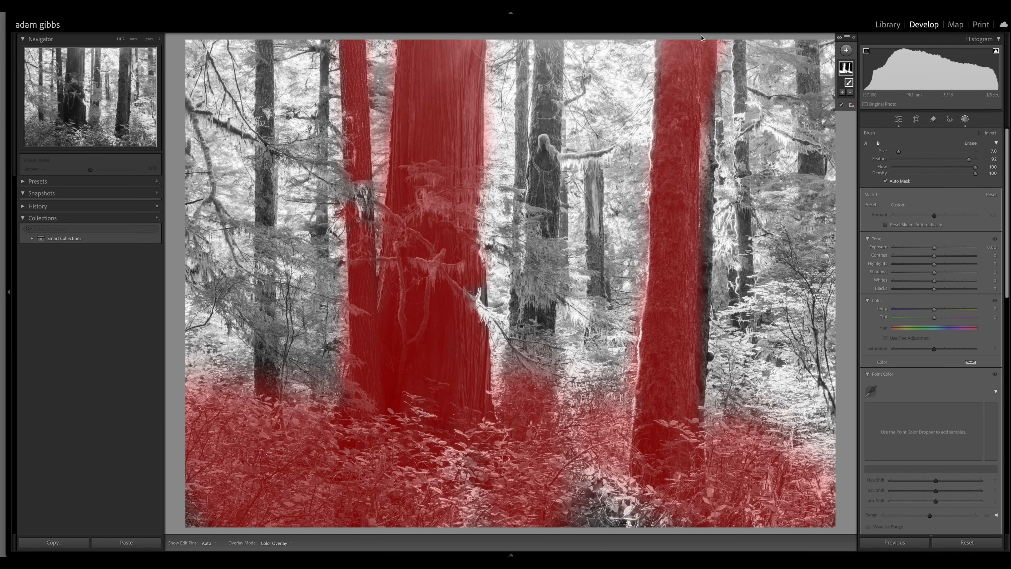
pyautogui.press('h')
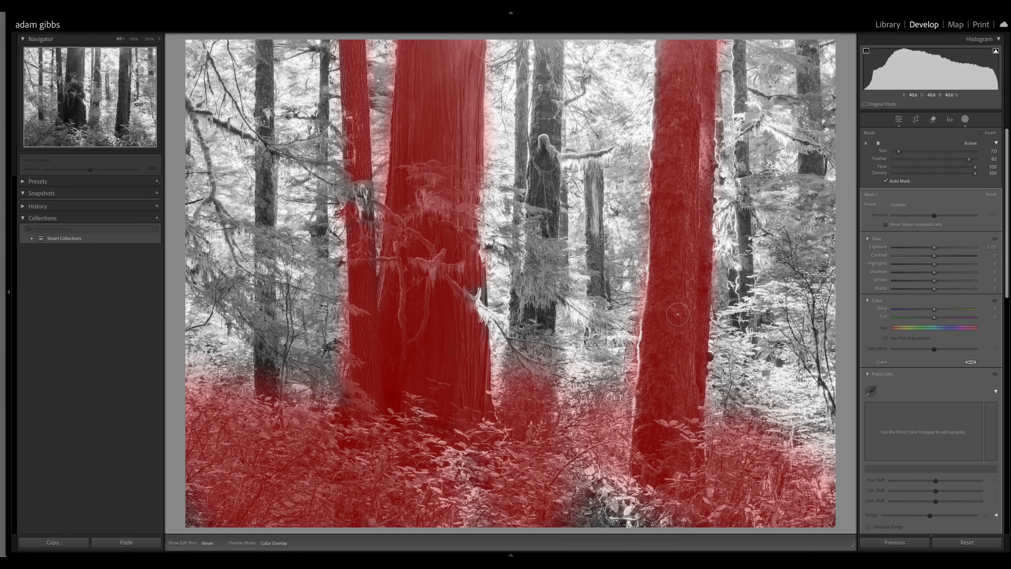
pyautogui.press('h')
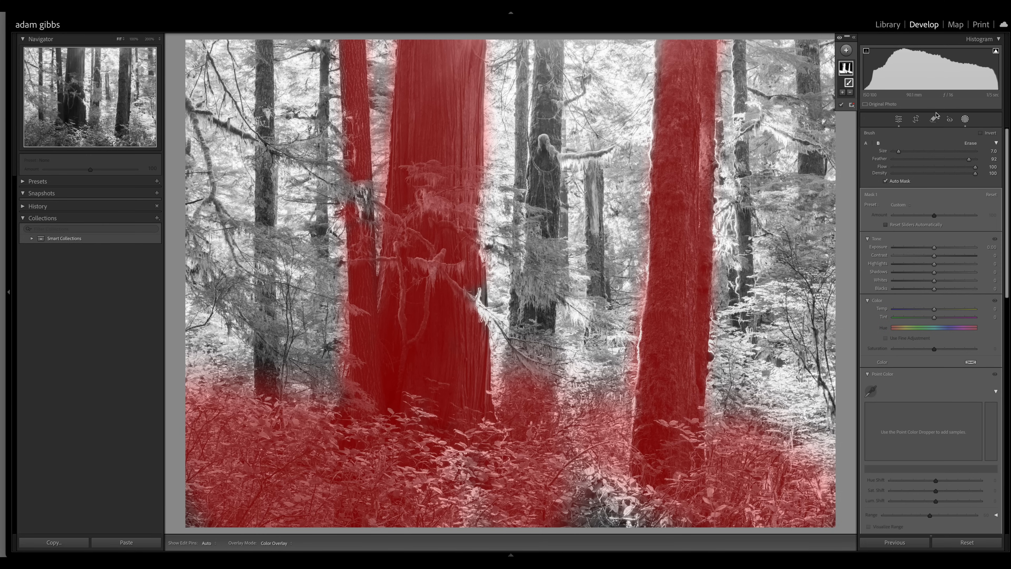
# Duplicate and invert the trunk and undergrowth mask, and erase leftover coverage from the lower part of the central trunk
pyautogui.rightClick(843, 71)
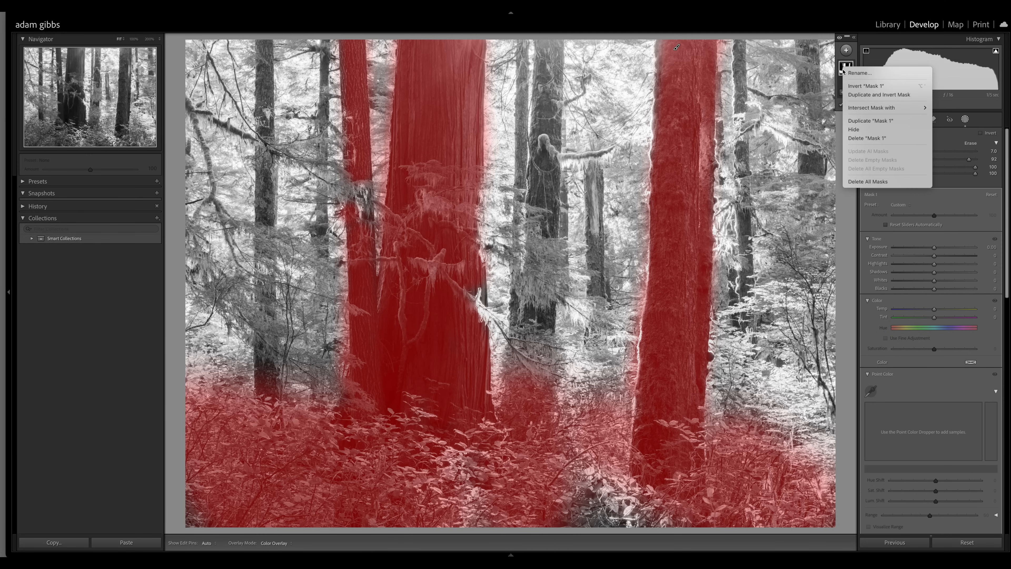
pyautogui.click(878, 94)
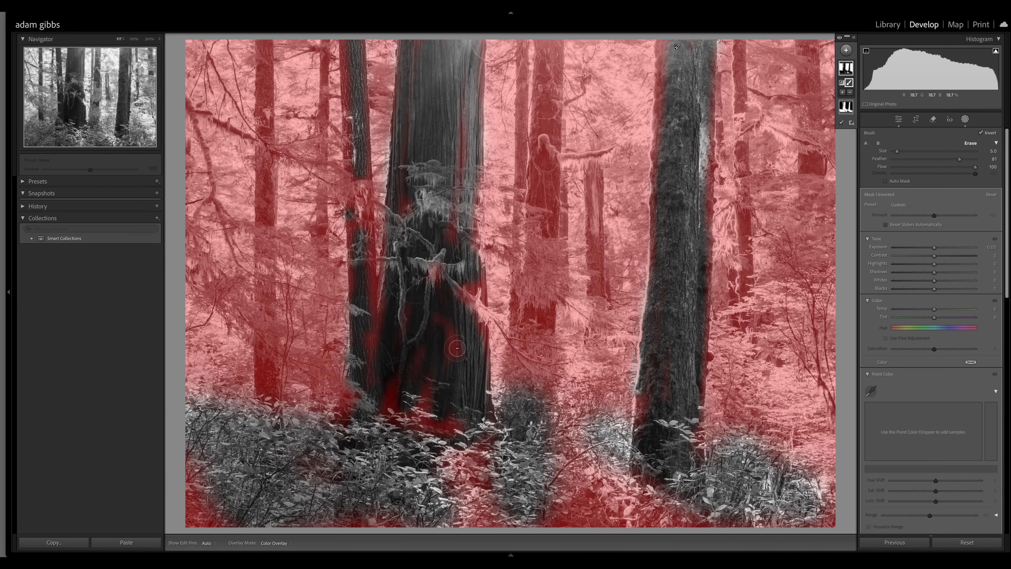
pyautogui.press('h')
pyautogui.moveTo(461, 350)
pyautogui.mouseDown()
pyautogui.moveTo(444, 314)
pyautogui.moveTo(436, 415)
pyautogui.moveTo(458, 378)
pyautogui.moveTo(402, 395)
pyautogui.moveTo(402, 343)
pyautogui.moveTo(433, 367)
pyautogui.moveTo(374, 395)
pyautogui.moveTo(362, 276)
pyautogui.mouseUp()
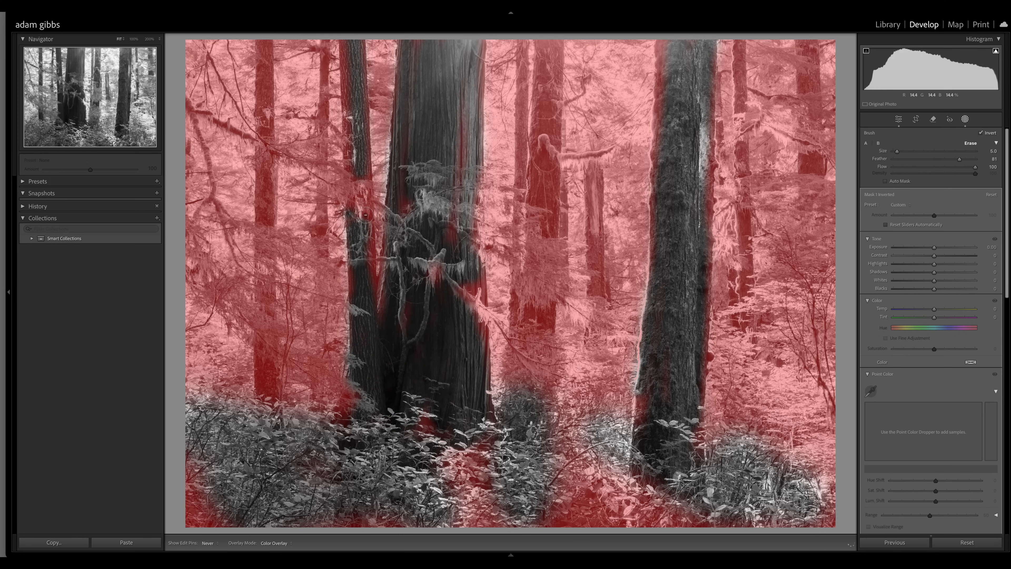
pyautogui.press('h')
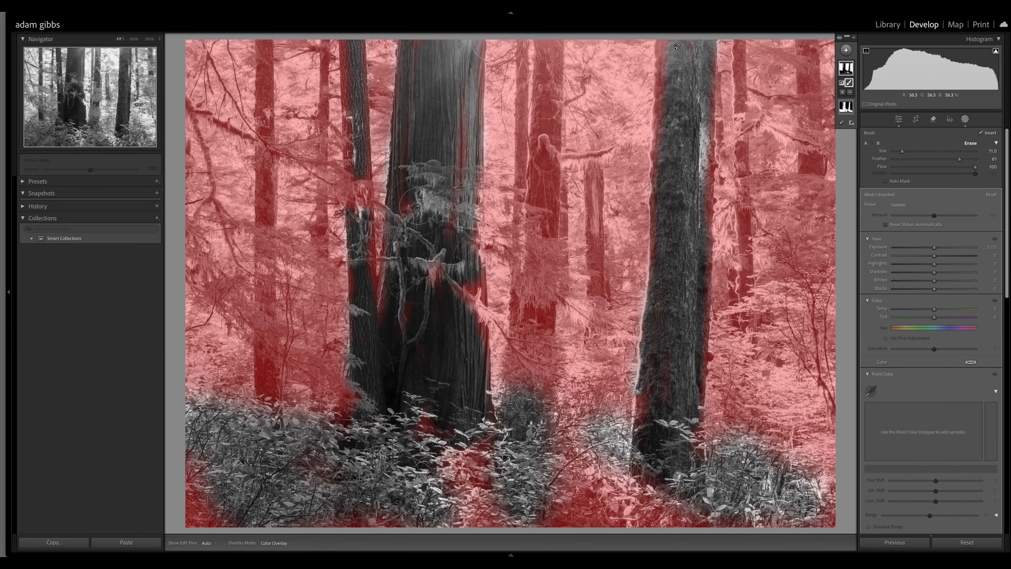
# Erase leftover coverage of the inverted mask from the central trunk's branch and the foreground undergrowth with a size 11 brush
pyautogui.scroll(6, 412, 211)
pyautogui.press('h')
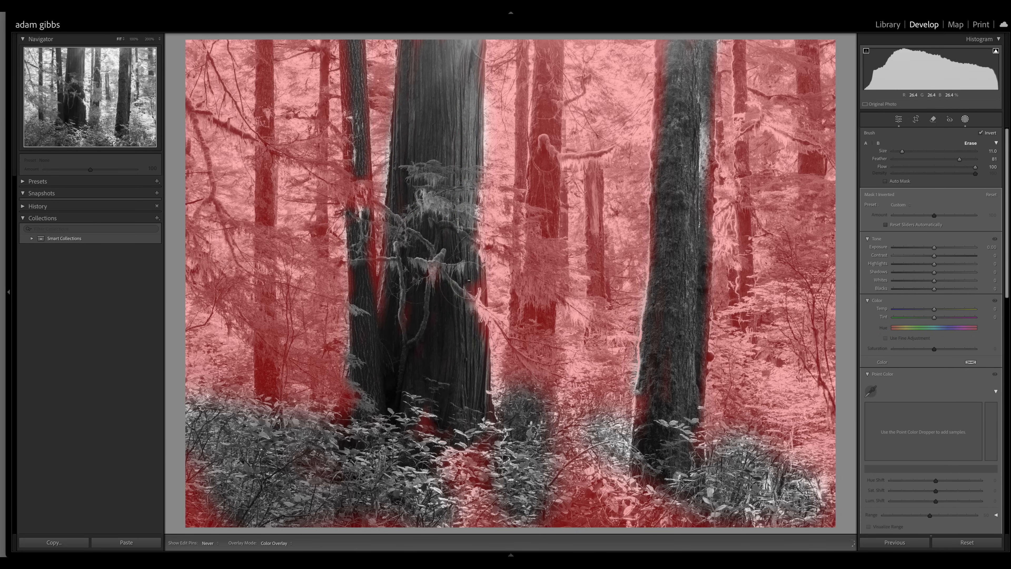
pyautogui.moveTo(464, 296); pyautogui.dragTo(481, 317)
pyautogui.moveTo(593, 502)
pyautogui.mouseDown()
pyautogui.moveTo(637, 510)
pyautogui.moveTo(585, 475)
pyautogui.moveTo(589, 423)
pyautogui.moveTo(606, 469)
pyautogui.mouseUp()
pyautogui.moveTo(820, 512)
pyautogui.mouseDown()
pyautogui.moveTo(825, 489)
pyautogui.moveTo(692, 528)
pyautogui.moveTo(235, 520)
pyautogui.moveTo(196, 484)
pyautogui.mouseUp()
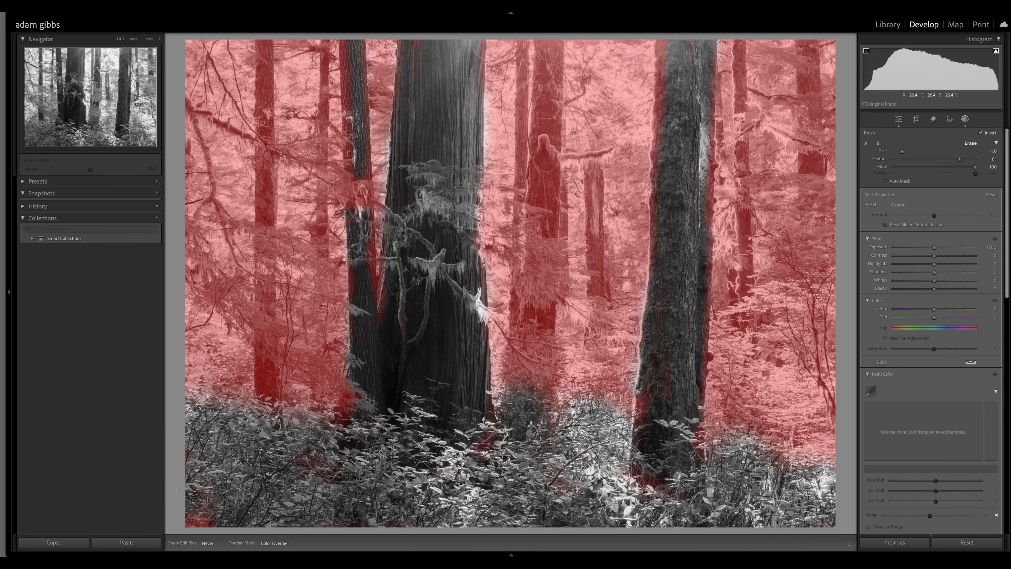
pyautogui.moveTo(229, 531)
pyautogui.mouseDown()
pyautogui.moveTo(303, 475)
pyautogui.moveTo(314, 480)
pyautogui.mouseUp()
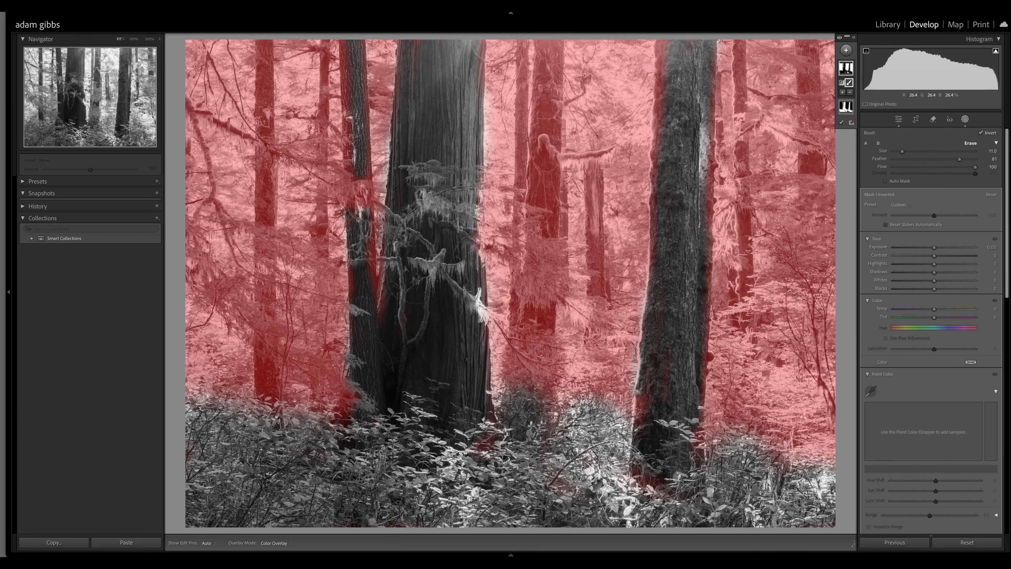
# Lower the inverted background mask's Dehaze to about -25
pyautogui.scroll(-5, 911, 185)
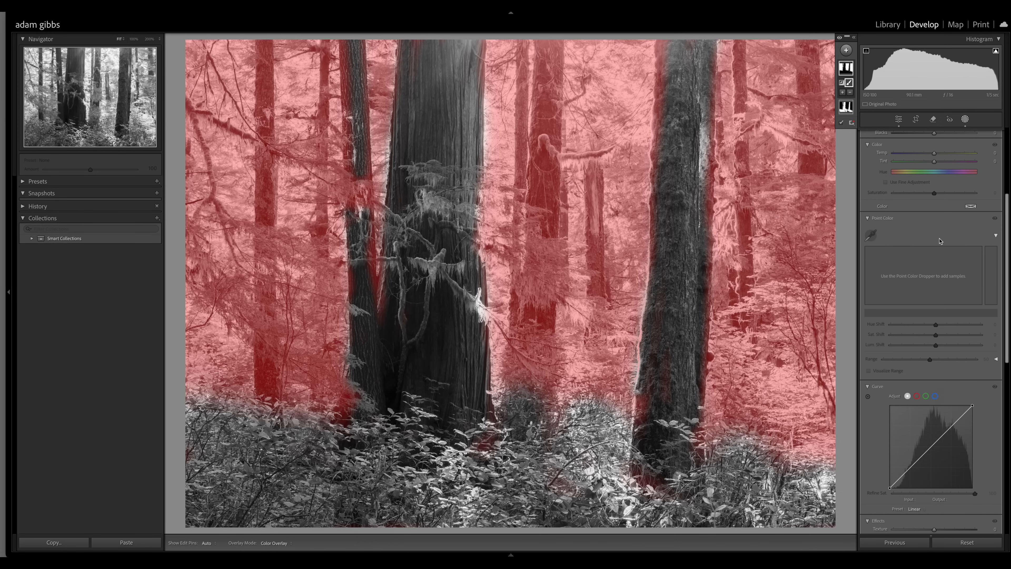
pyautogui.scroll(-4, 935, 280)
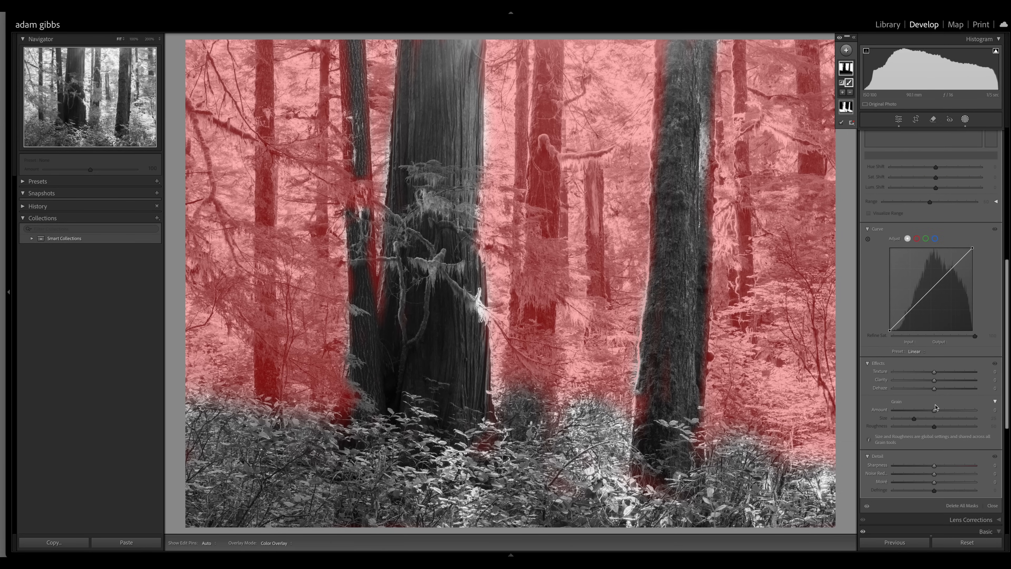
pyautogui.moveTo(934, 389); pyautogui.dragTo(926, 393)
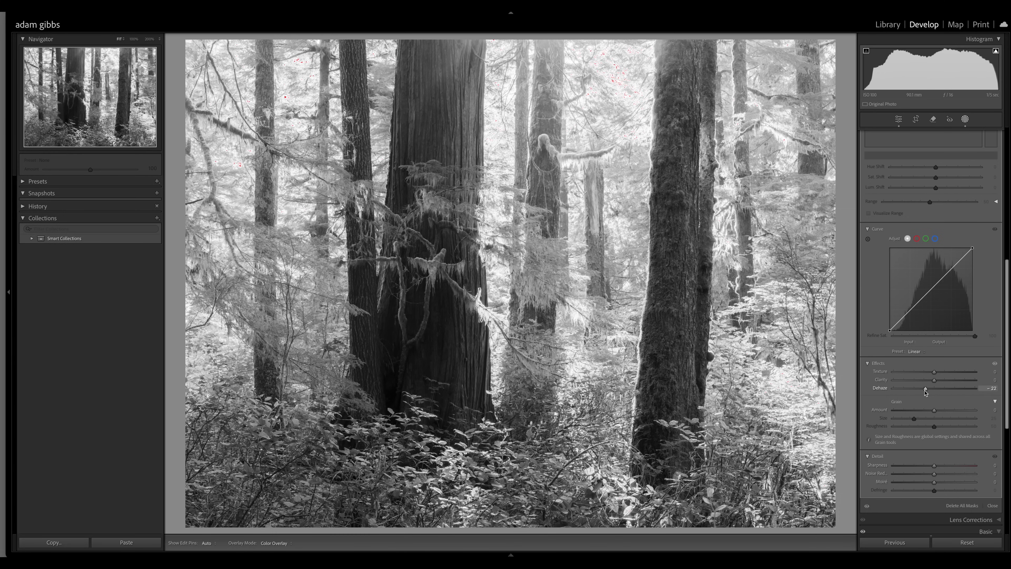
pyautogui.moveTo(926, 392); pyautogui.dragTo(927, 392)
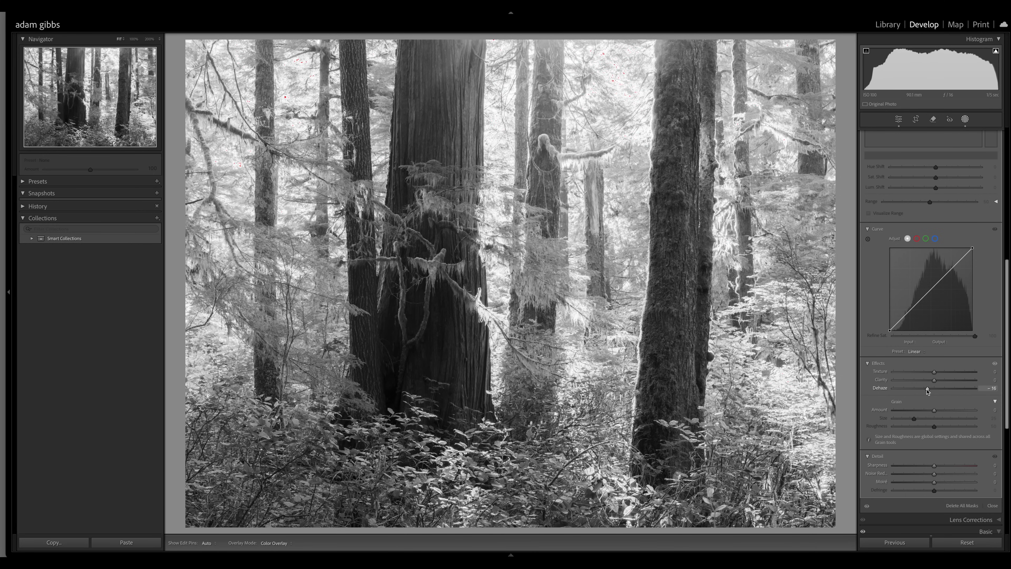
pyautogui.moveTo(927, 390); pyautogui.dragTo(924, 393)
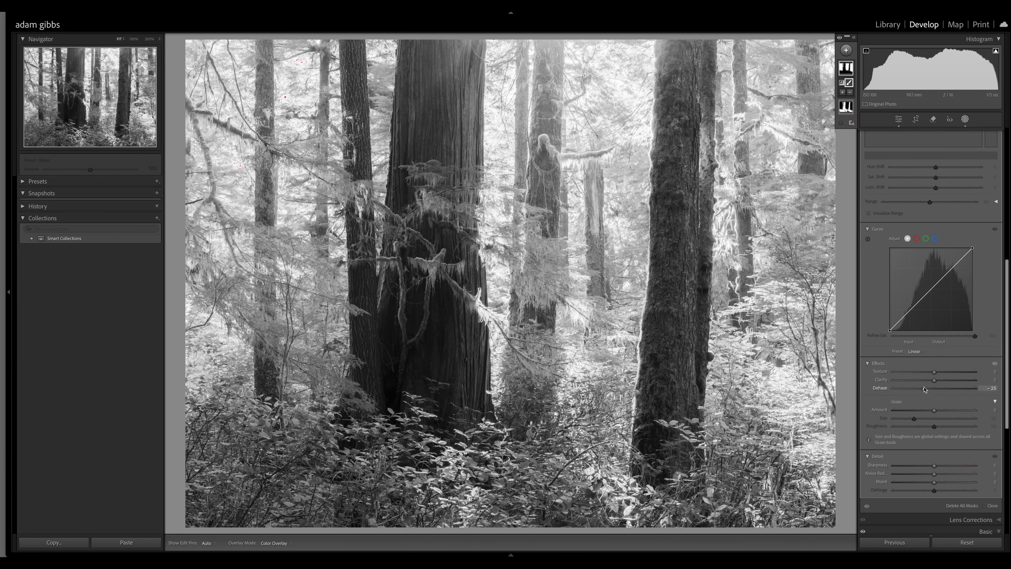
# Partially erase the background mask from the upper part of the middle background trunk, using a flow of 31
pyautogui.scroll(5, 942, 255)
pyautogui.scroll(3, 942, 255)
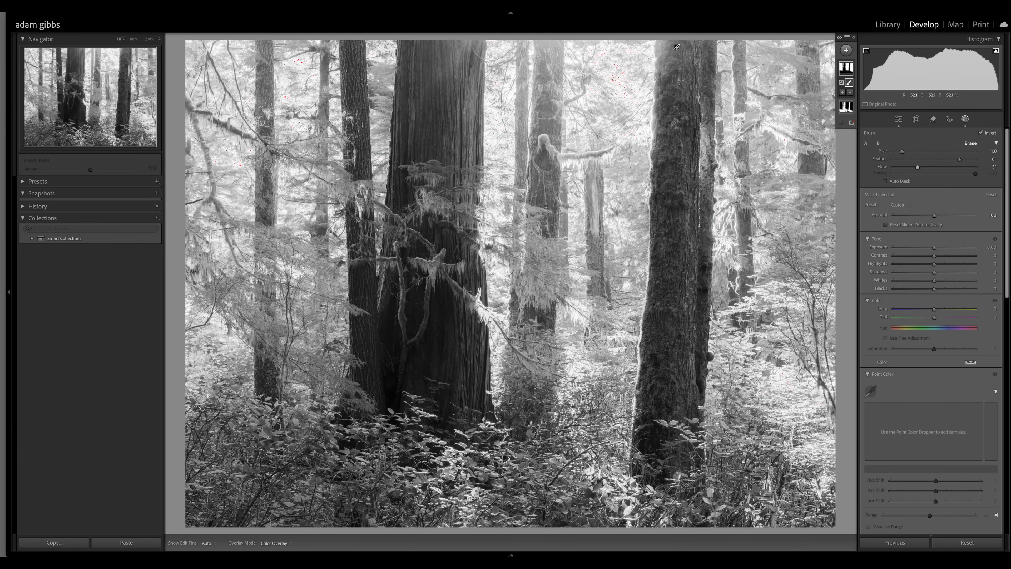
pyautogui.press('h')
pyautogui.moveTo(545, 188); pyautogui.dragTo(540, 127)
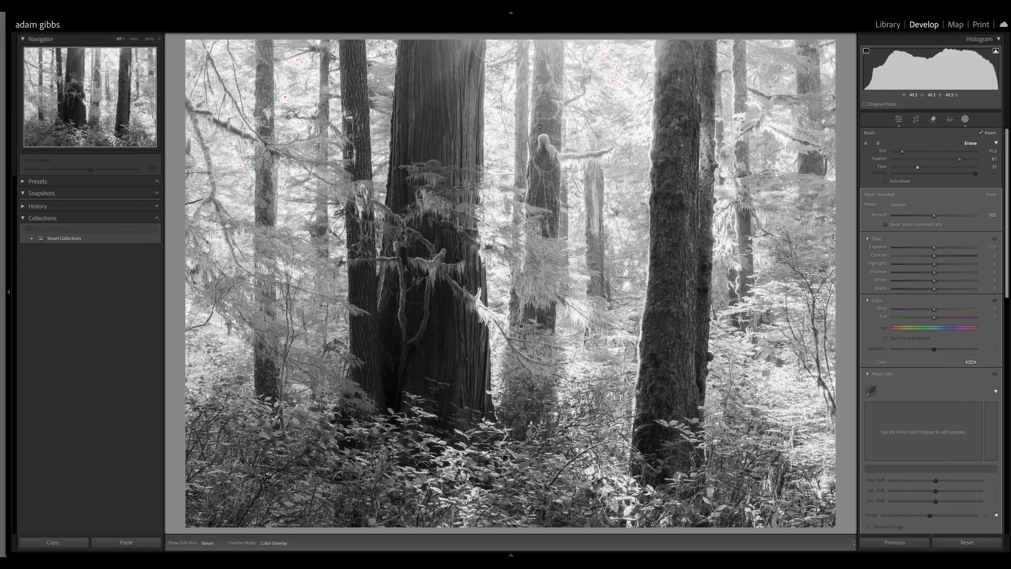
pyautogui.moveTo(548, 60); pyautogui.dragTo(538, 135)
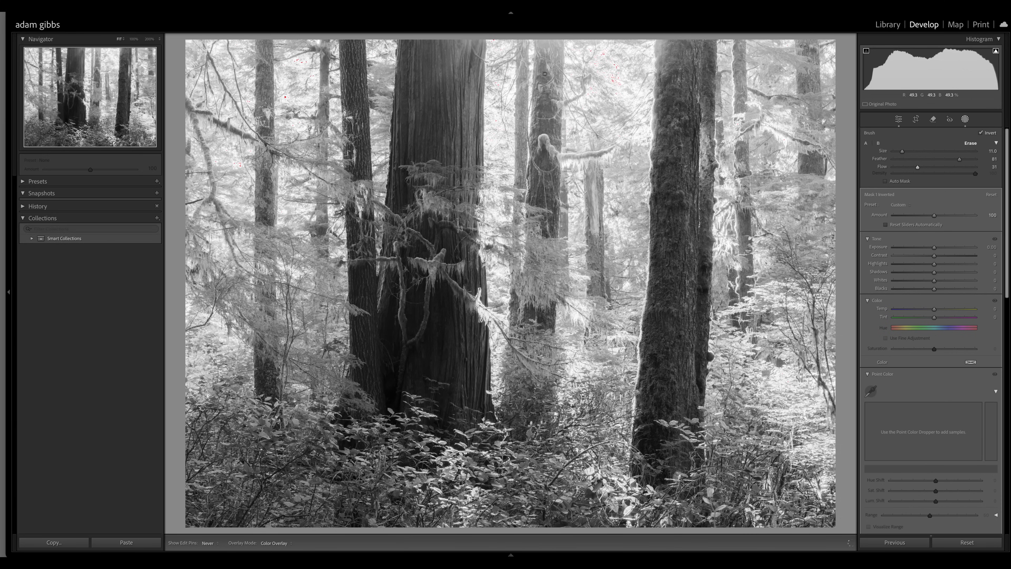
pyautogui.moveTo(551, 51); pyautogui.dragTo(546, 58)
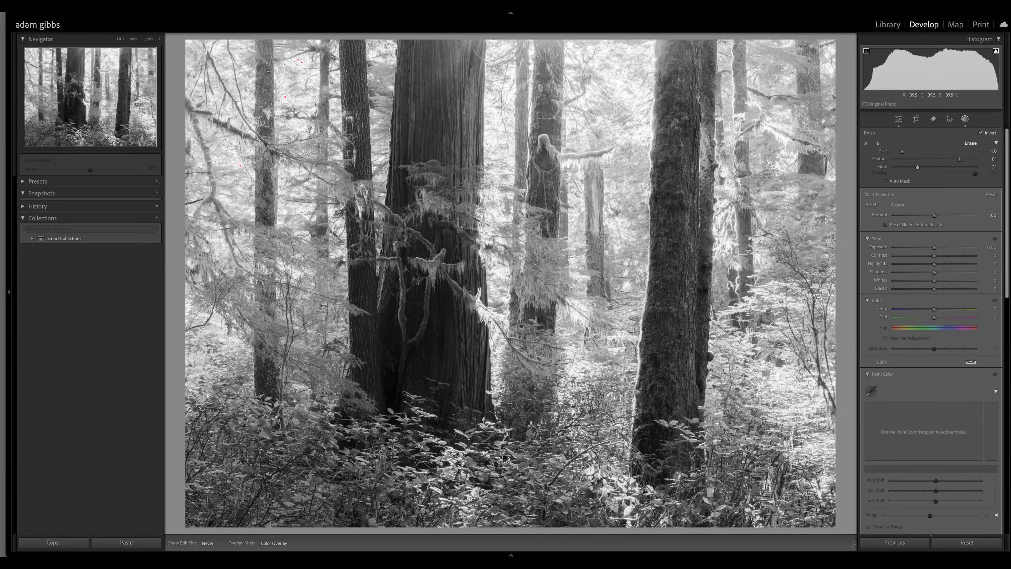
# Partially erase the background mask from the top of the far-left trunk and along the length of the middle background trunk
pyautogui.moveTo(268, 71); pyautogui.dragTo(266, 50)
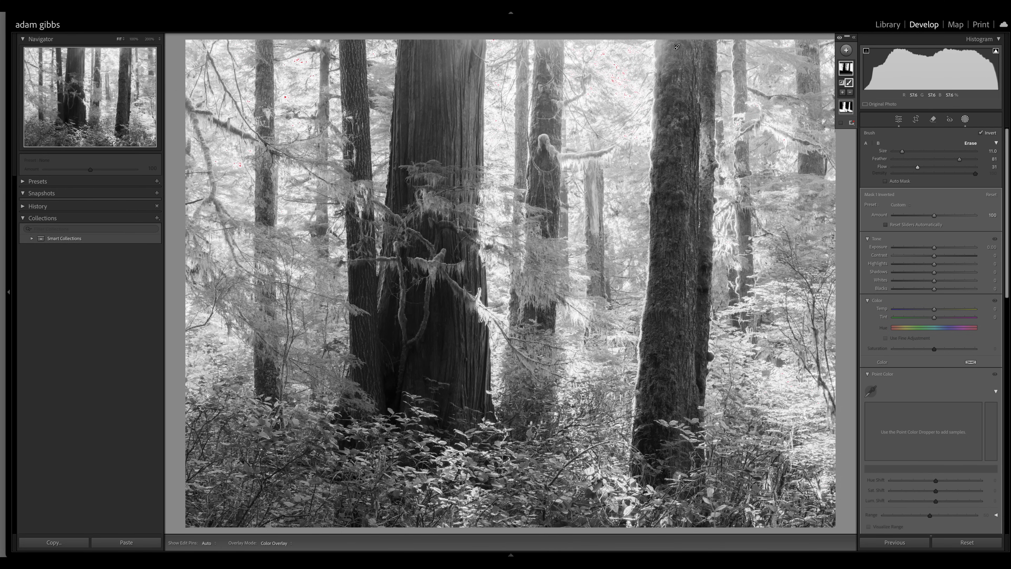
pyautogui.moveTo(676, 47); pyautogui.dragTo(617, 80)
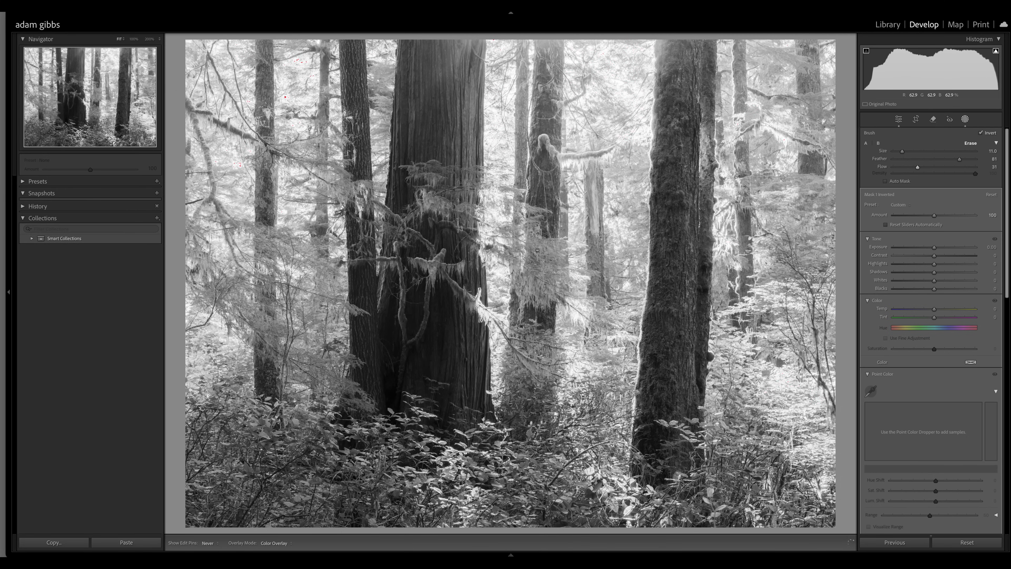
pyautogui.moveTo(551, 144); pyautogui.dragTo(553, 123)
pyautogui.moveTo(555, 66); pyautogui.dragTo(560, 57)
pyautogui.moveTo(541, 276); pyautogui.dragTo(529, 424)
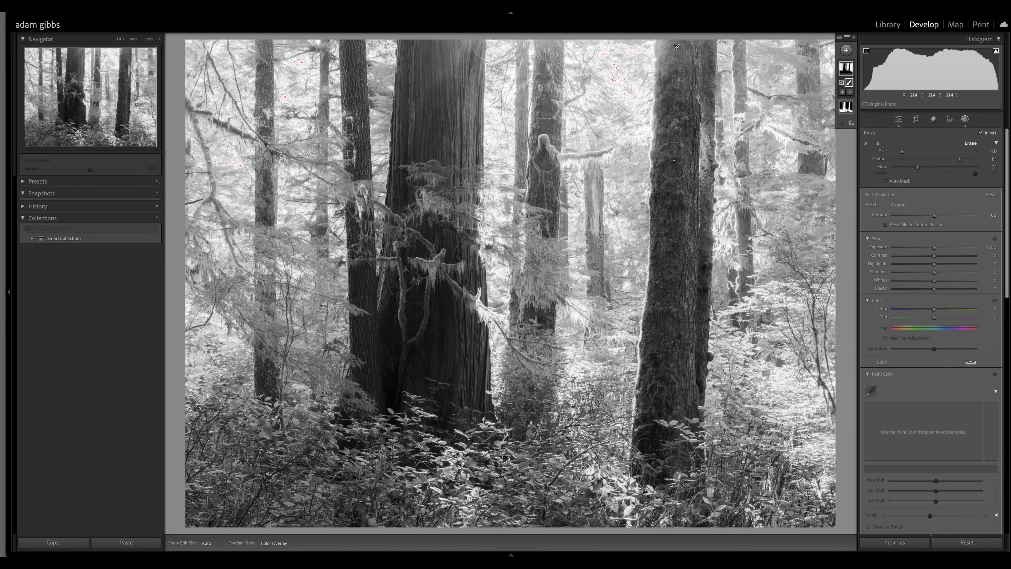
# Set Mask 1, covering the foreground trunks and undergrowth, to Whites 50, Shadows -14 and Blacks -8
pyautogui.click(847, 110)
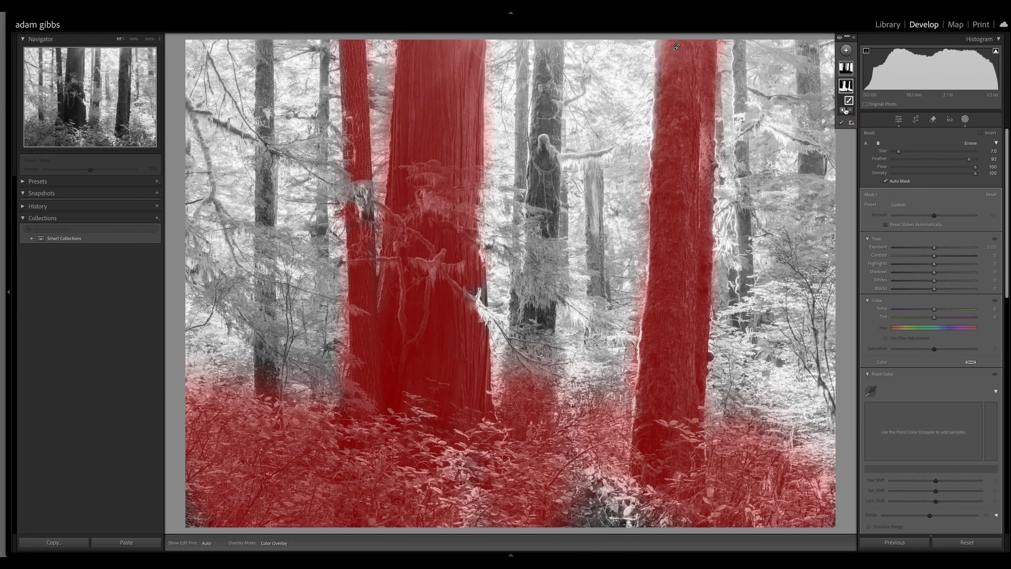
pyautogui.rightClick(847, 89)
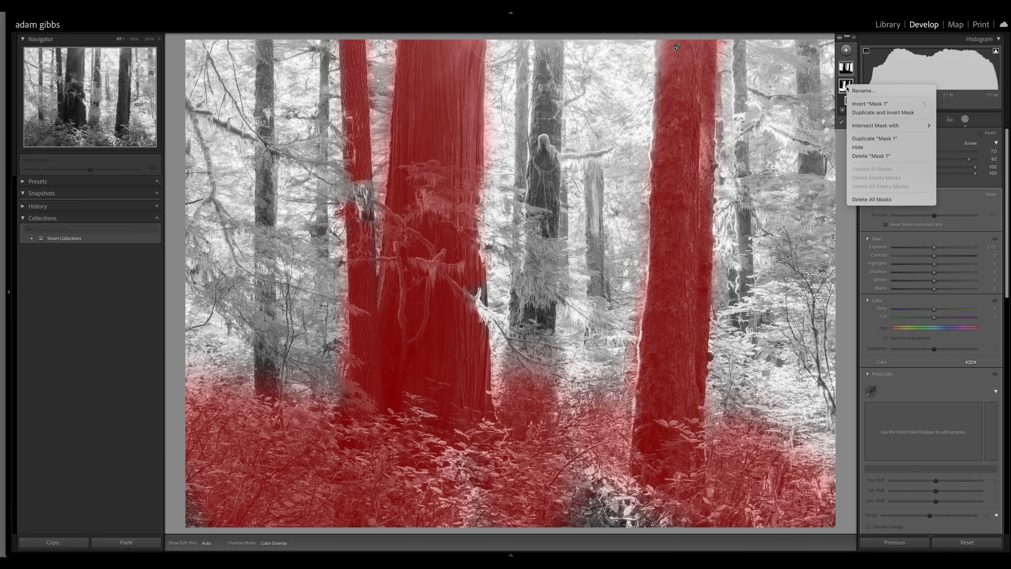
pyautogui.click(835, 89)
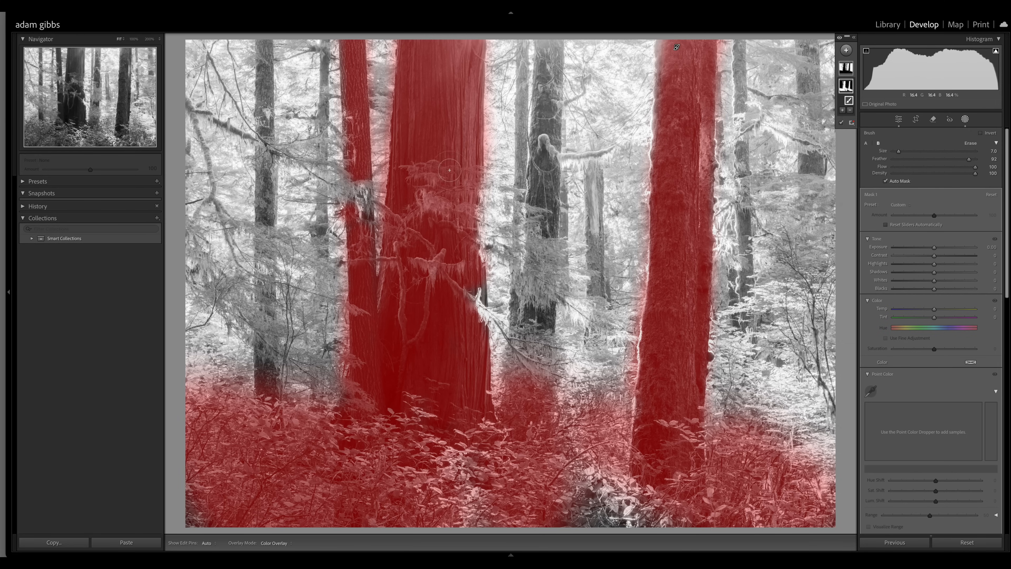
pyautogui.press('z')
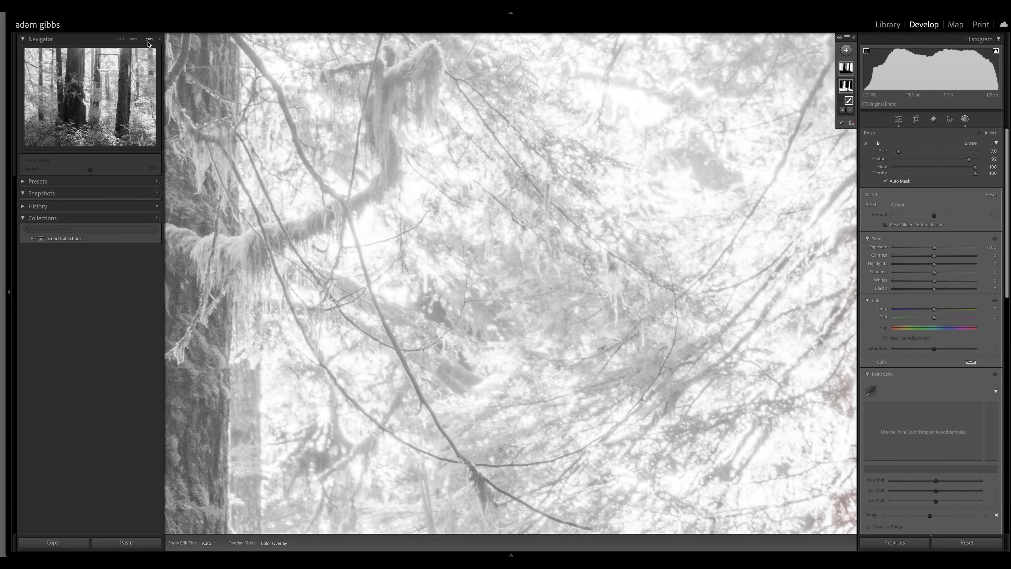
pyautogui.click(158, 39)
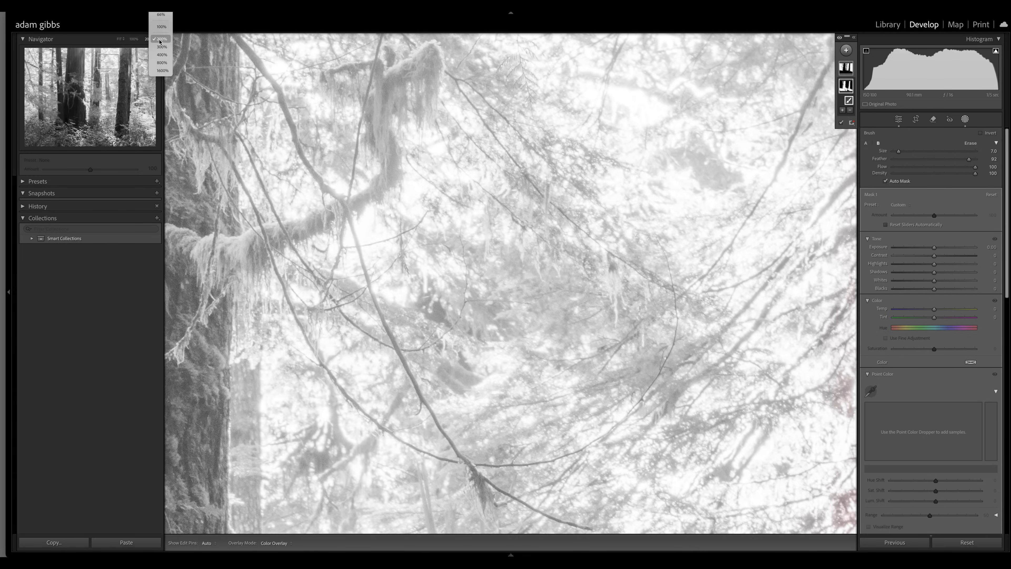
pyautogui.click(163, 14)
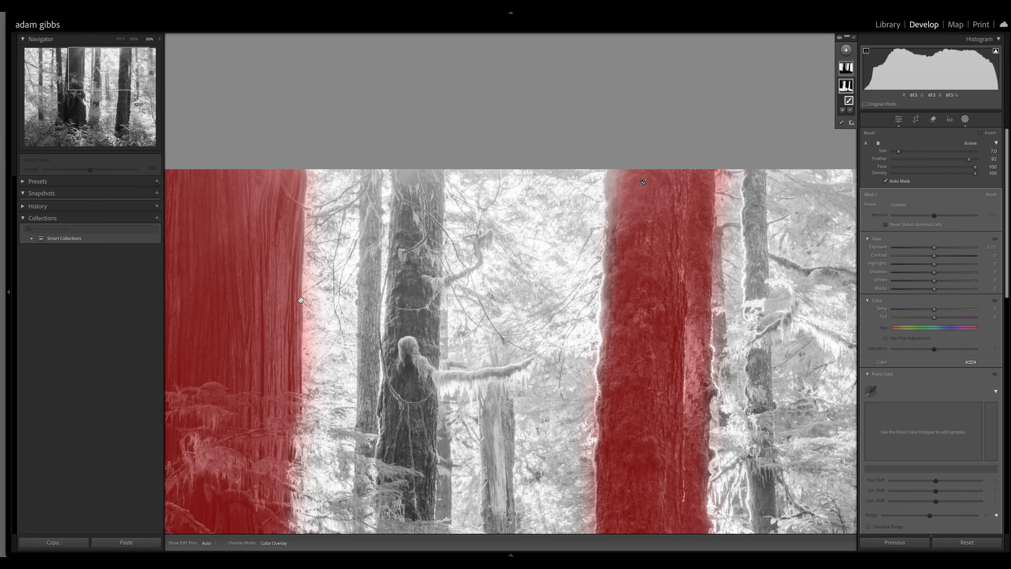
pyautogui.moveTo(300, 299); pyautogui.dragTo(575, 181)
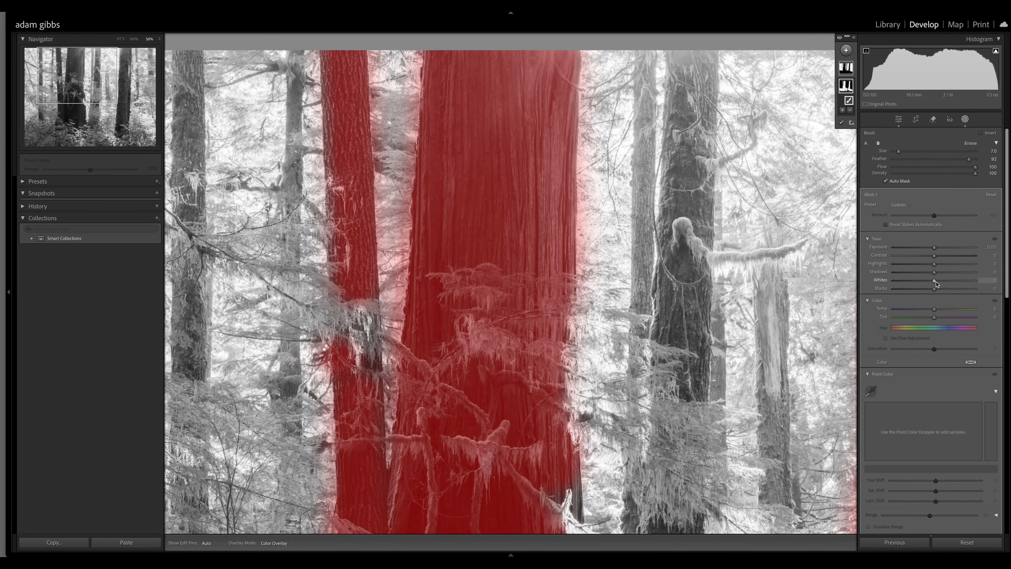
pyautogui.moveTo(934, 281)
pyautogui.mouseDown()
pyautogui.moveTo(955, 282)
pyautogui.moveTo(929, 274)
pyautogui.moveTo(931, 293)
pyautogui.mouseUp()
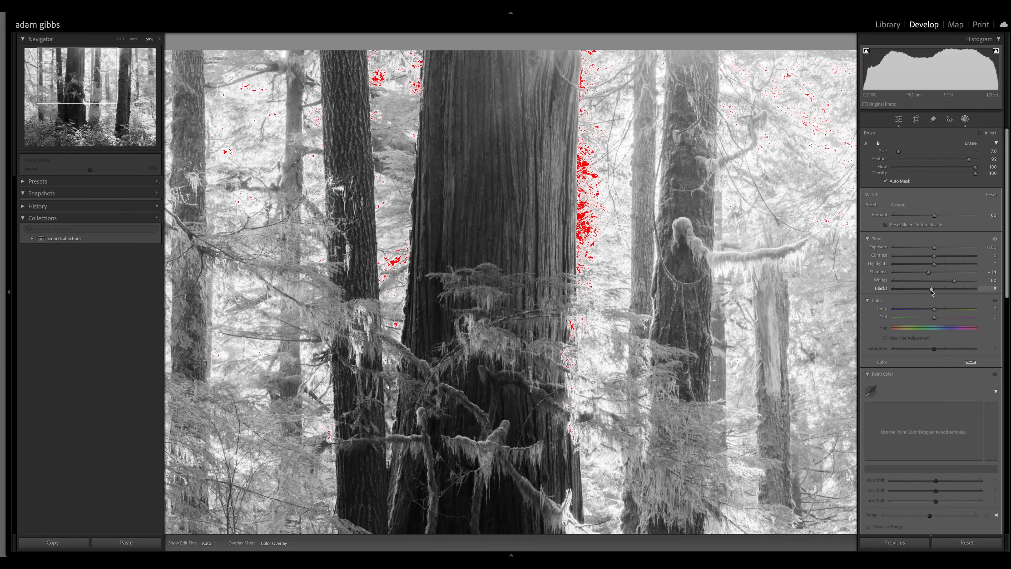
# Set Mask 1's Clarity to 15
pyautogui.scroll(-5, 913, 350)
pyautogui.scroll(-5, 913, 350)
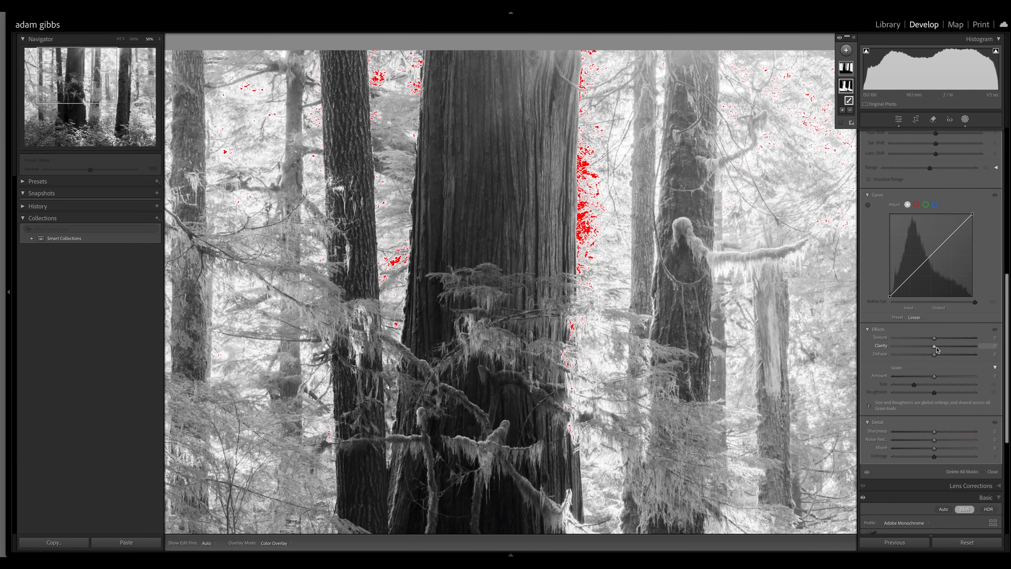
pyautogui.moveTo(937, 347); pyautogui.dragTo(943, 350)
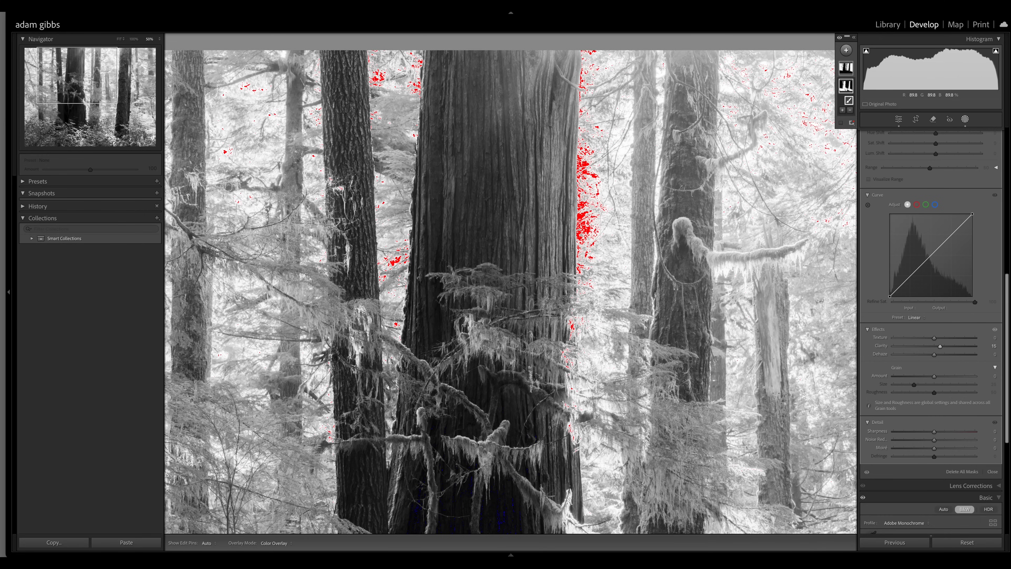
# Erase Mask 1 from the clipped background along the right edge of the large central trunk, using a flow of 84
pyautogui.press('alt')
pyautogui.scroll(8, 911, 253)
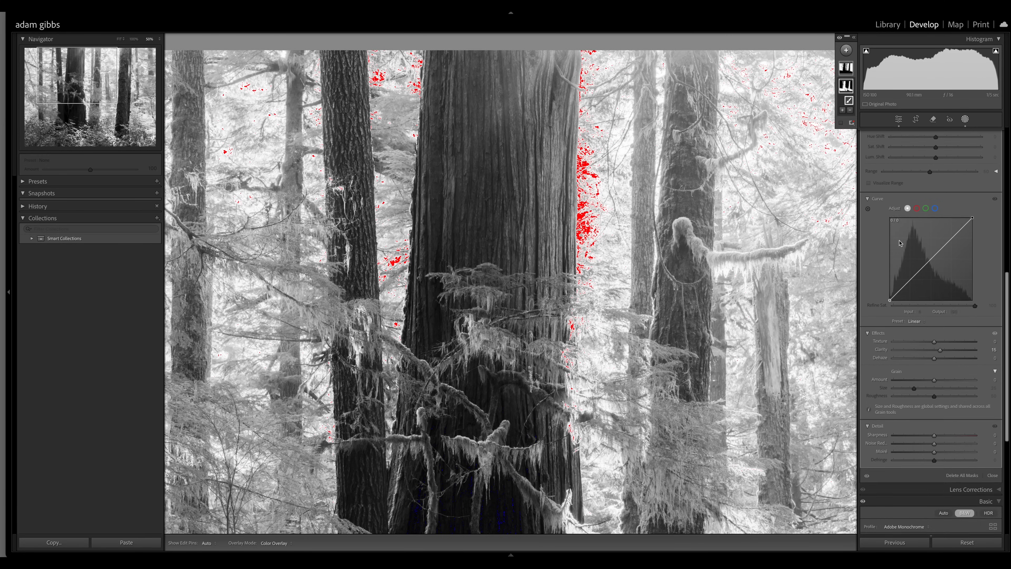
pyautogui.scroll(3, 911, 253)
pyautogui.press('alt')
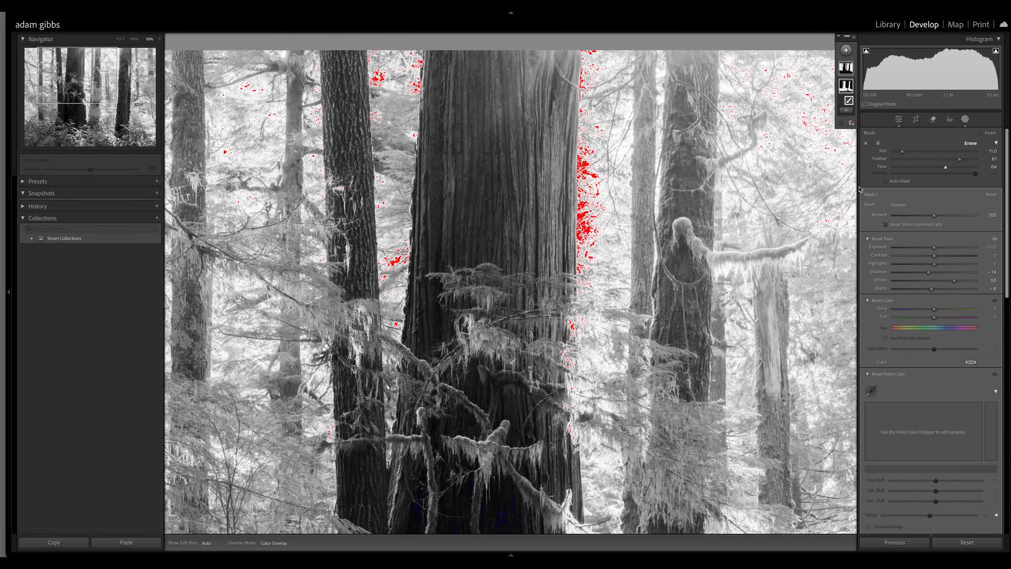
pyautogui.press('h')
pyautogui.moveTo(599, 220)
pyautogui.mouseDown()
pyautogui.moveTo(595, 243)
pyautogui.moveTo(583, 224)
pyautogui.moveTo(590, 139)
pyautogui.moveTo(579, 228)
pyautogui.moveTo(594, 198)
pyautogui.moveTo(593, 231)
pyautogui.moveTo(590, 37)
pyautogui.moveTo(598, 68)
pyautogui.mouseUp()
pyautogui.moveTo(595, 142)
pyautogui.mouseDown()
pyautogui.moveTo(602, 109)
pyautogui.moveTo(588, 331)
pyautogui.moveTo(598, 330)
pyautogui.moveTo(591, 324)
pyautogui.mouseUp()
# Erase Mask 1 from the clipped highlights in the gap between the narrow left trunk and the large central trunk
pyautogui.moveTo(394, 76); pyautogui.dragTo(409, 90)
pyautogui.moveTo(396, 261)
pyautogui.mouseDown()
pyautogui.moveTo(400, 246)
pyautogui.moveTo(397, 261)
pyautogui.mouseUp()
pyautogui.moveTo(385, 76); pyautogui.dragTo(389, 67)
pyautogui.moveTo(384, 110); pyautogui.dragTo(384, 116)
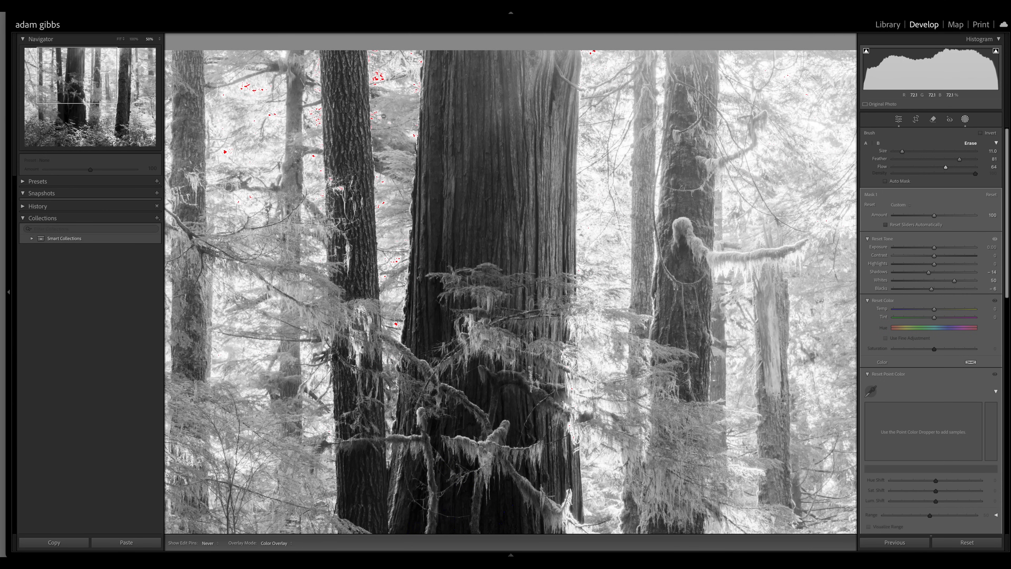
pyautogui.moveTo(382, 81); pyautogui.dragTo(380, 74)
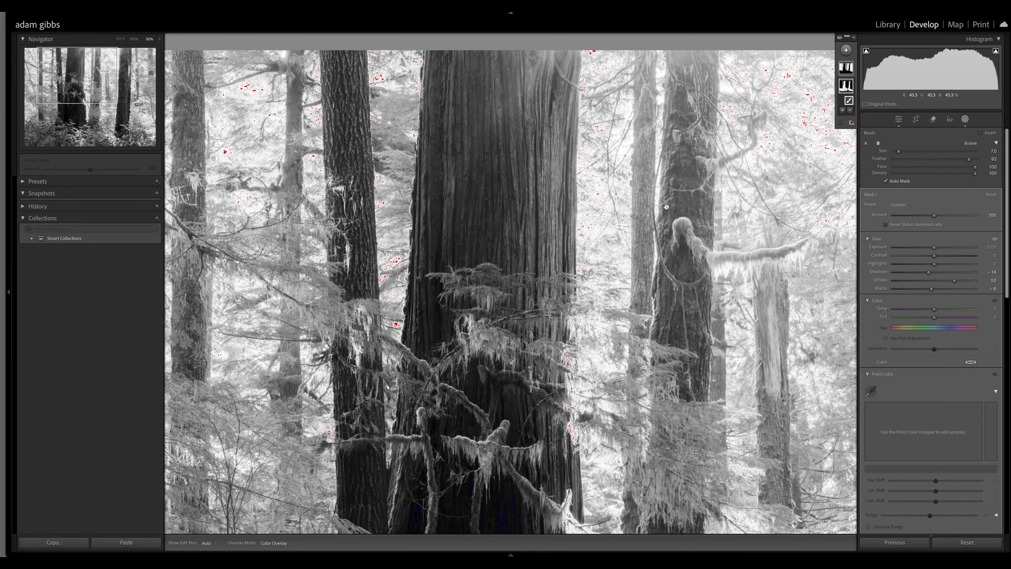
# Erase Mask 1 over the blown highlights in the undergrowth, especially between the central trunk and the large right trunk
pyautogui.moveTo(666, 207); pyautogui.dragTo(443, 193)
pyautogui.moveTo(545, 204); pyautogui.dragTo(495, 384)
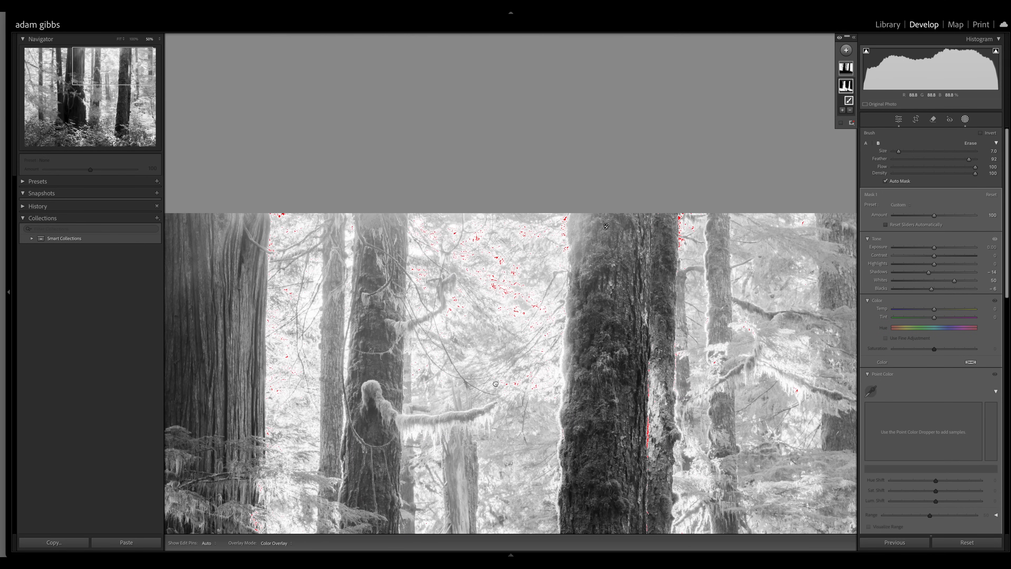
pyautogui.moveTo(532, 299); pyautogui.dragTo(477, 135)
pyautogui.moveTo(438, 500); pyautogui.dragTo(457, 274)
pyautogui.moveTo(470, 321); pyautogui.dragTo(496, 93)
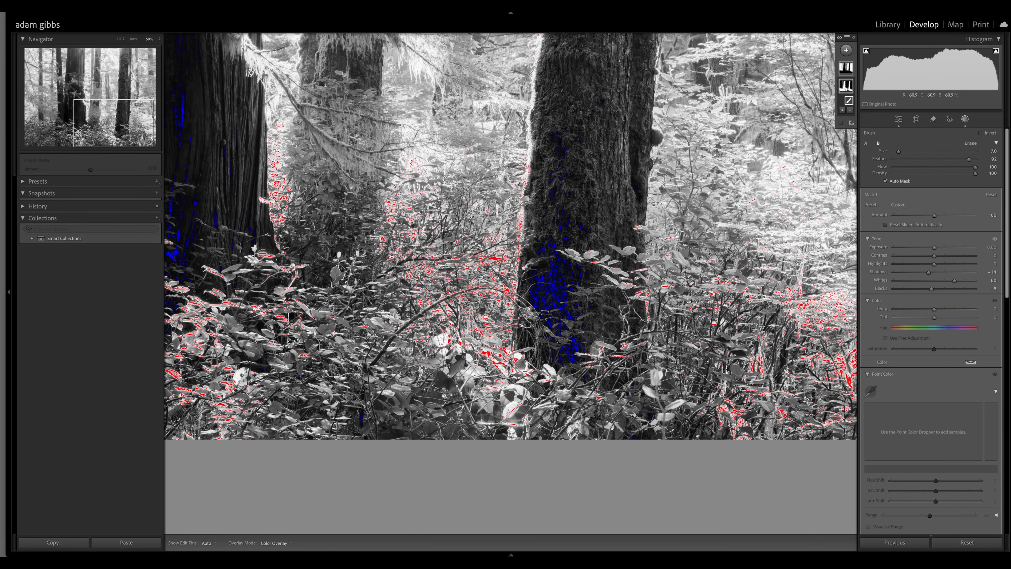
pyautogui.press('alt')
pyautogui.press('h')
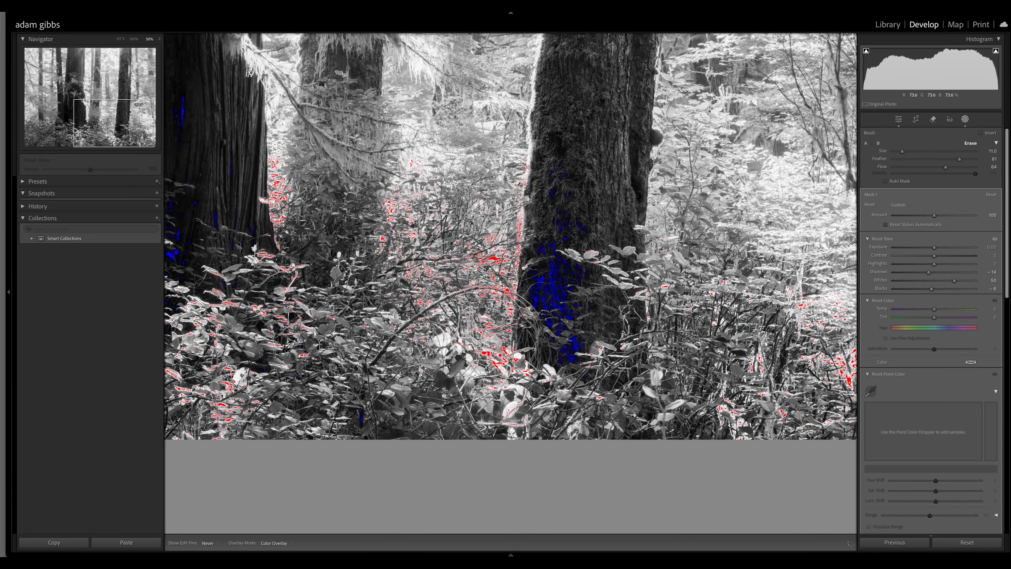
pyautogui.moveTo(414, 218); pyautogui.dragTo(401, 208)
pyautogui.moveTo(476, 240)
pyautogui.mouseDown()
pyautogui.moveTo(493, 259)
pyautogui.moveTo(505, 323)
pyautogui.moveTo(495, 362)
pyautogui.mouseUp()
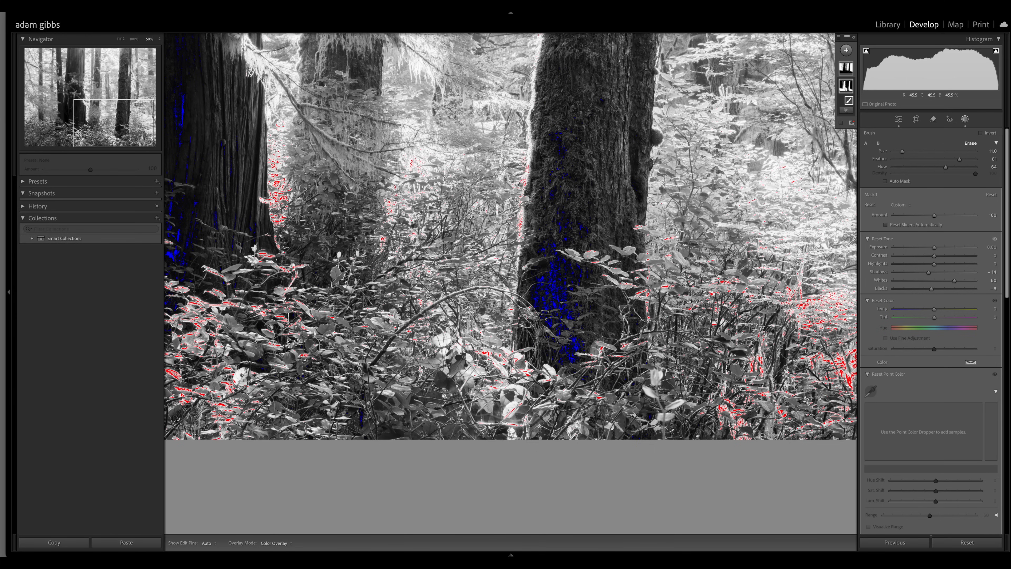
pyautogui.press('h')
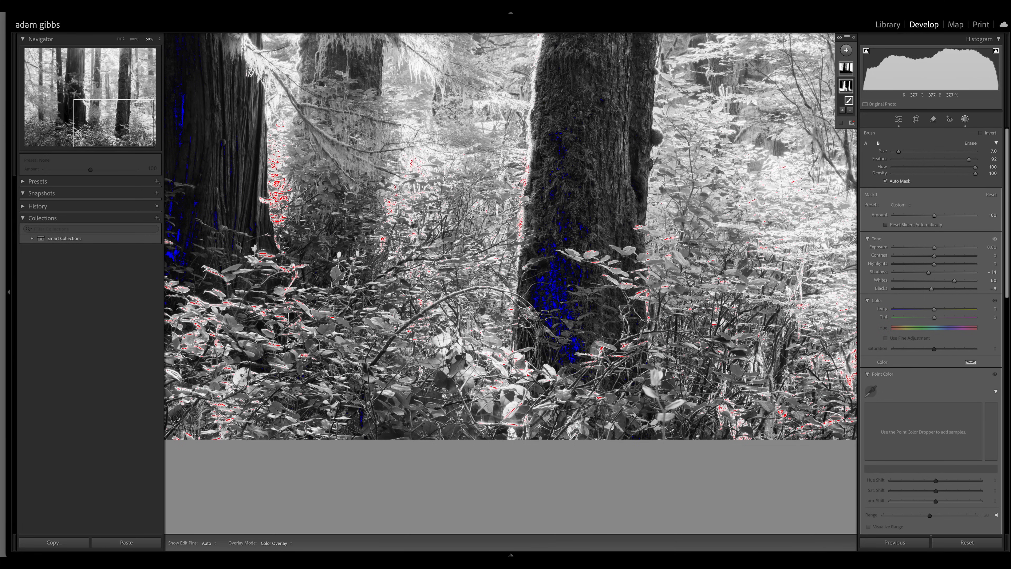
# Erase Mask 1 from the clipped foliage near the photo's right edge and the blocked shadows on the large right trunk's base
pyautogui.moveTo(745, 350); pyautogui.dragTo(503, 344)
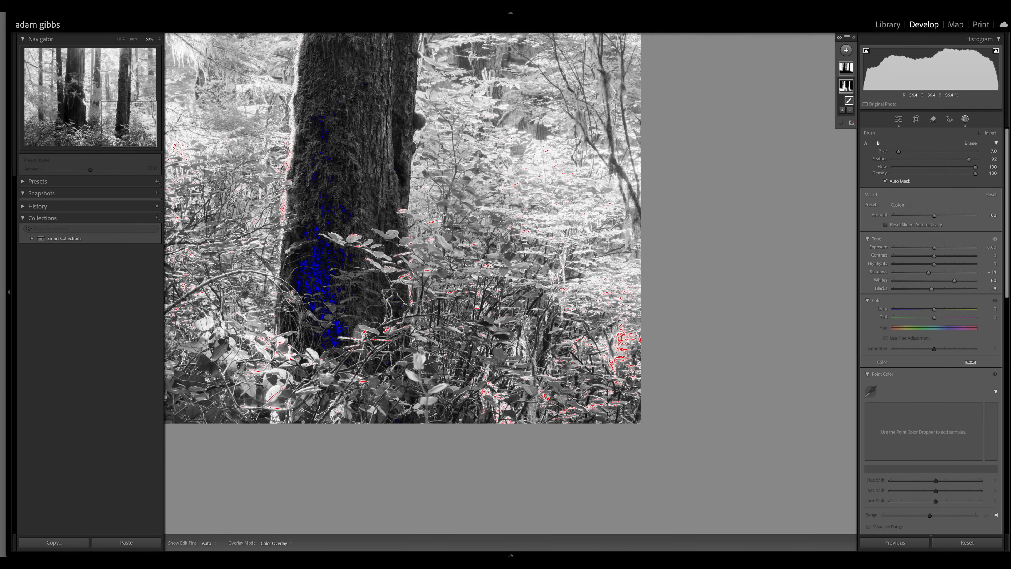
pyautogui.press('alt')
pyautogui.press('h')
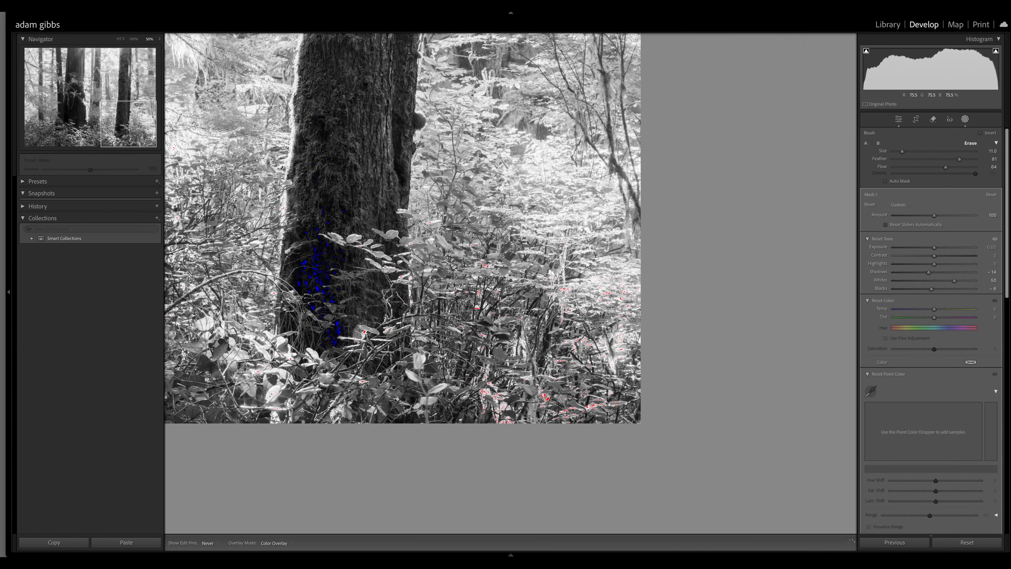
pyautogui.press('h')
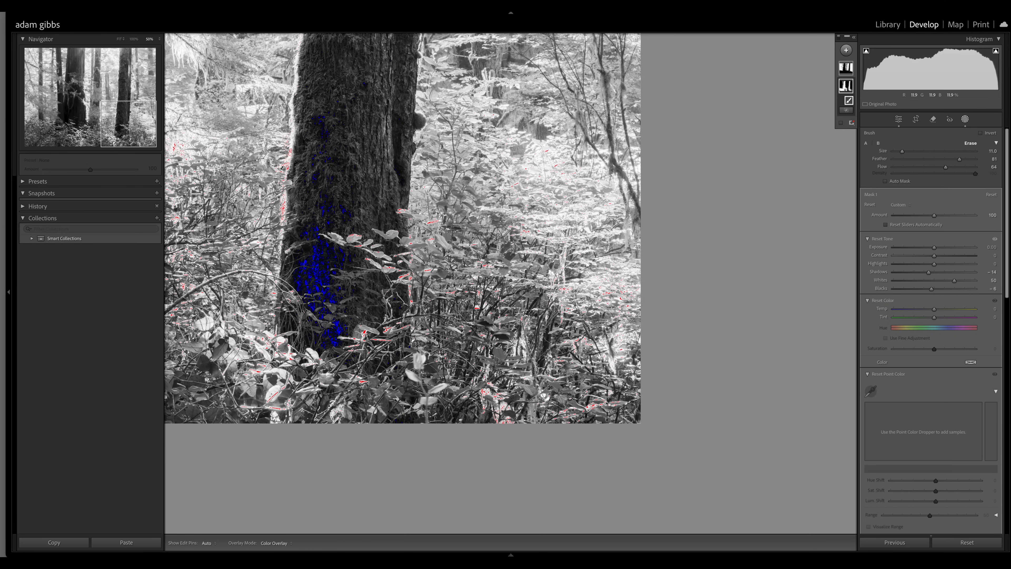
pyautogui.moveTo(304, 267)
pyautogui.mouseDown()
pyautogui.moveTo(329, 323)
pyautogui.moveTo(342, 187)
pyautogui.moveTo(360, 142)
pyautogui.moveTo(319, 227)
pyautogui.moveTo(326, 125)
pyautogui.moveTo(314, 229)
pyautogui.moveTo(300, 249)
pyautogui.moveTo(345, 210)
pyautogui.moveTo(347, 164)
pyautogui.moveTo(391, 193)
pyautogui.moveTo(372, 75)
pyautogui.moveTo(311, 211)
pyautogui.moveTo(362, 326)
pyautogui.mouseUp()
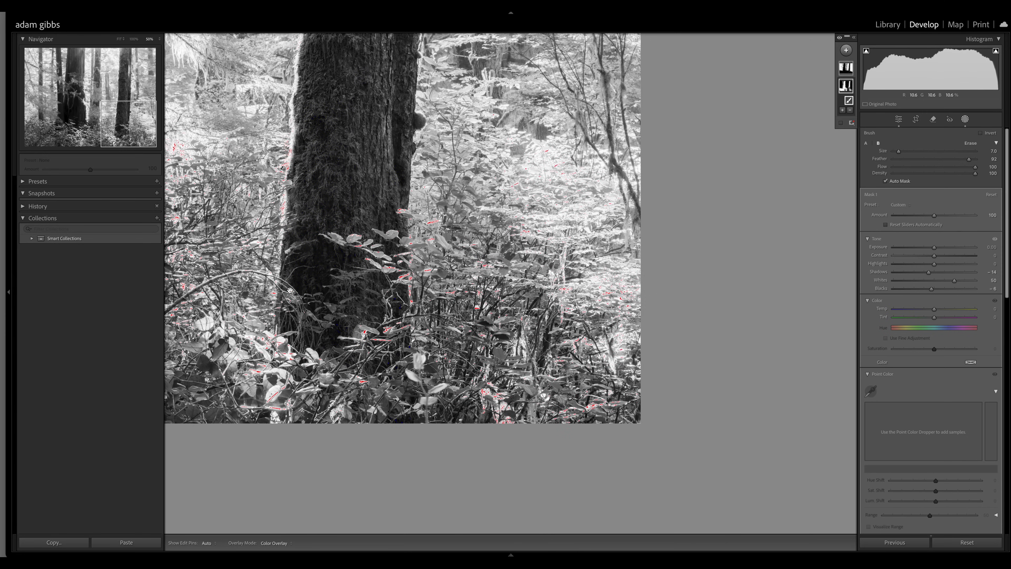
# Inspect the central trunk and undergrowth for clipping, and raise Mask 1's Shadows above zero to lighten the dark trunks
pyautogui.moveTo(284, 283)
pyautogui.mouseDown()
pyautogui.moveTo(711, 271)
pyautogui.moveTo(820, 352)
pyautogui.mouseUp()
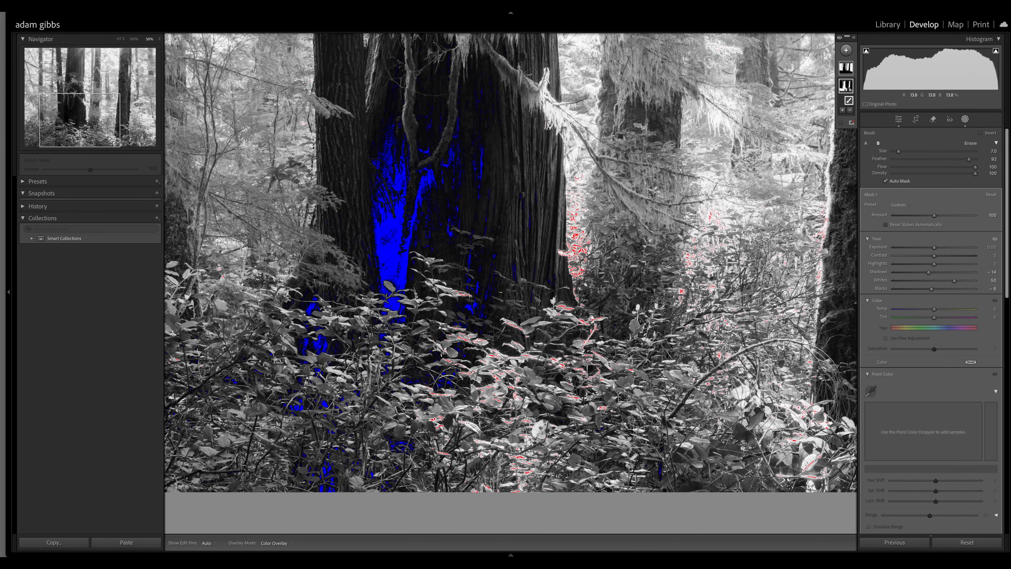
pyautogui.moveTo(407, 213)
pyautogui.mouseDown()
pyautogui.moveTo(408, 188)
pyautogui.moveTo(390, 207)
pyautogui.moveTo(438, 198)
pyautogui.moveTo(465, 169)
pyautogui.moveTo(480, 310)
pyautogui.moveTo(392, 266)
pyautogui.moveTo(347, 338)
pyautogui.moveTo(321, 346)
pyautogui.moveTo(331, 291)
pyautogui.moveTo(257, 332)
pyautogui.mouseUp()
pyautogui.moveTo(303, 400)
pyautogui.mouseDown()
pyautogui.moveTo(322, 482)
pyautogui.moveTo(530, 379)
pyautogui.moveTo(433, 370)
pyautogui.moveTo(478, 217)
pyautogui.moveTo(537, 264)
pyautogui.moveTo(417, 235)
pyautogui.moveTo(375, 257)
pyautogui.moveTo(375, 507)
pyautogui.moveTo(338, 434)
pyautogui.moveTo(414, 462)
pyautogui.moveTo(326, 399)
pyautogui.moveTo(235, 398)
pyautogui.moveTo(198, 350)
pyautogui.moveTo(255, 422)
pyautogui.moveTo(665, 458)
pyautogui.mouseUp()
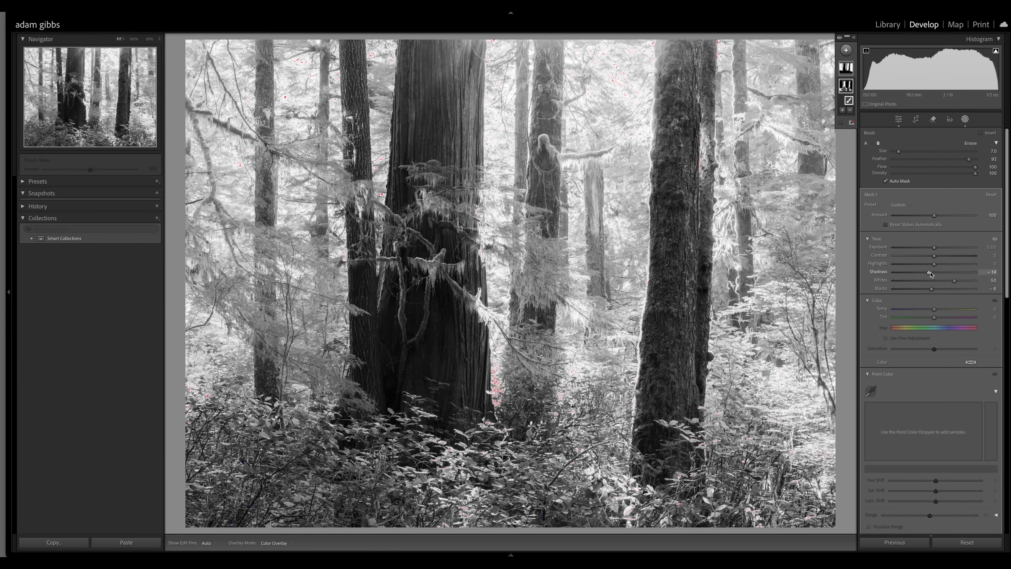
pyautogui.moveTo(931, 274); pyautogui.dragTo(948, 275)
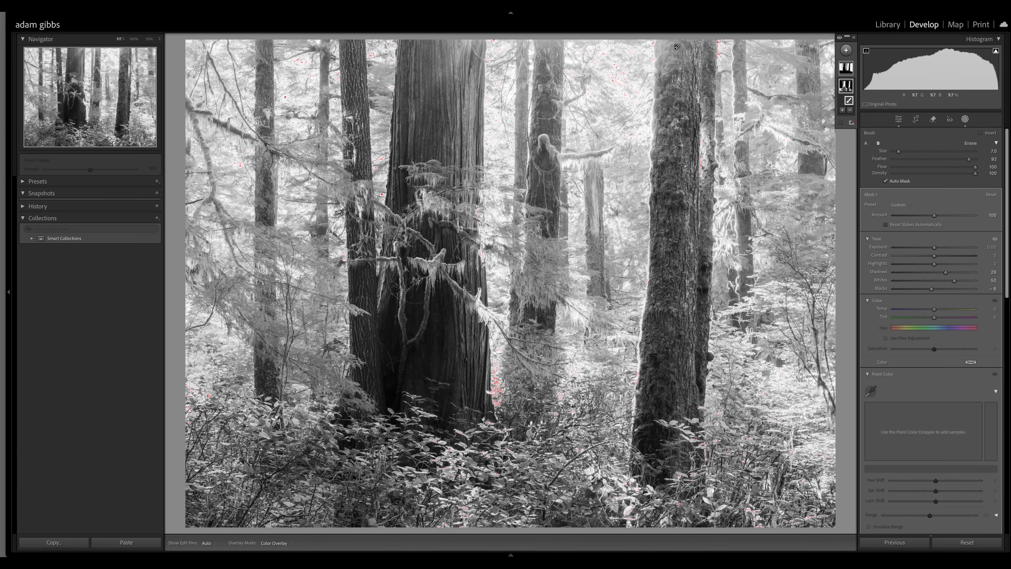
# Compare the photo with the finished edit _DSF3768-Edit.tif and return to the raw version
pyautogui.moveTo(159, 555)
pyautogui.moveTo(80, 555)
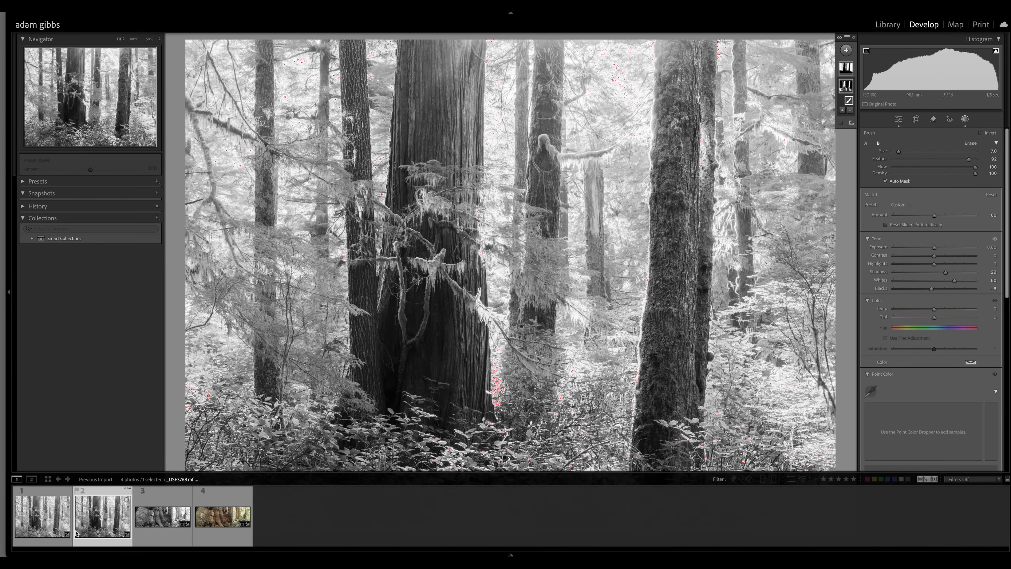
pyautogui.click(51, 529)
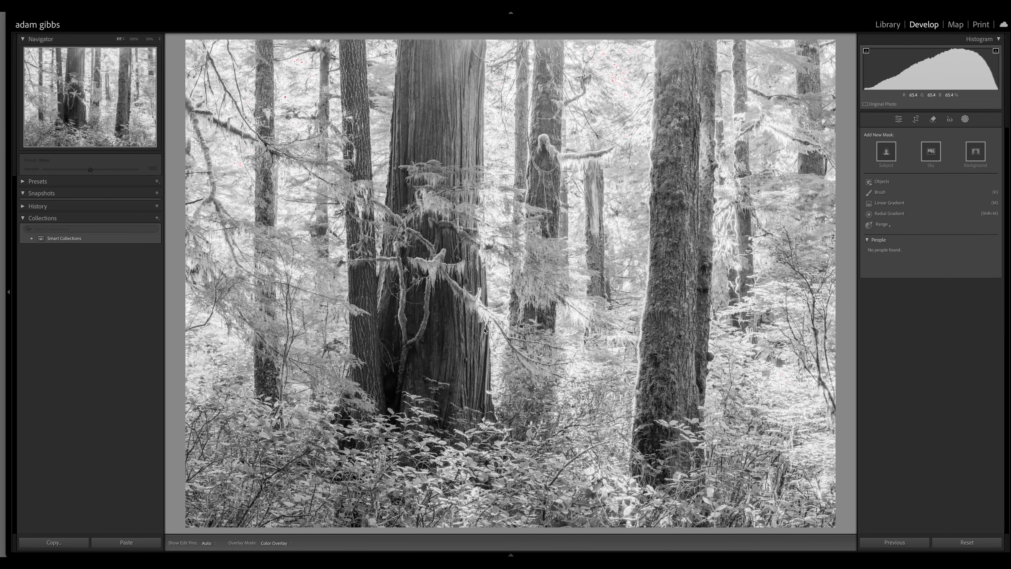
pyautogui.moveTo(100, 557)
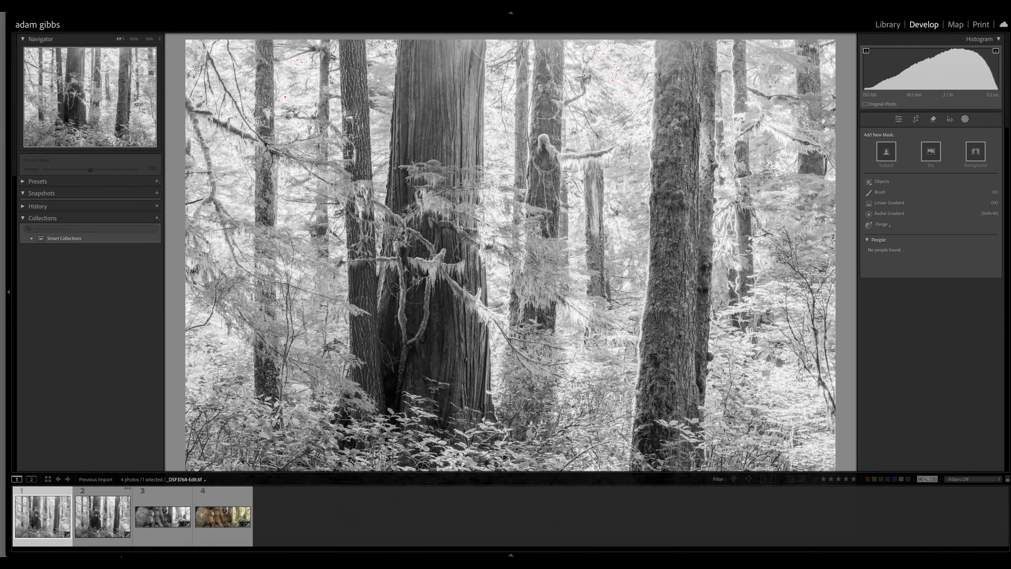
pyautogui.click(103, 510)
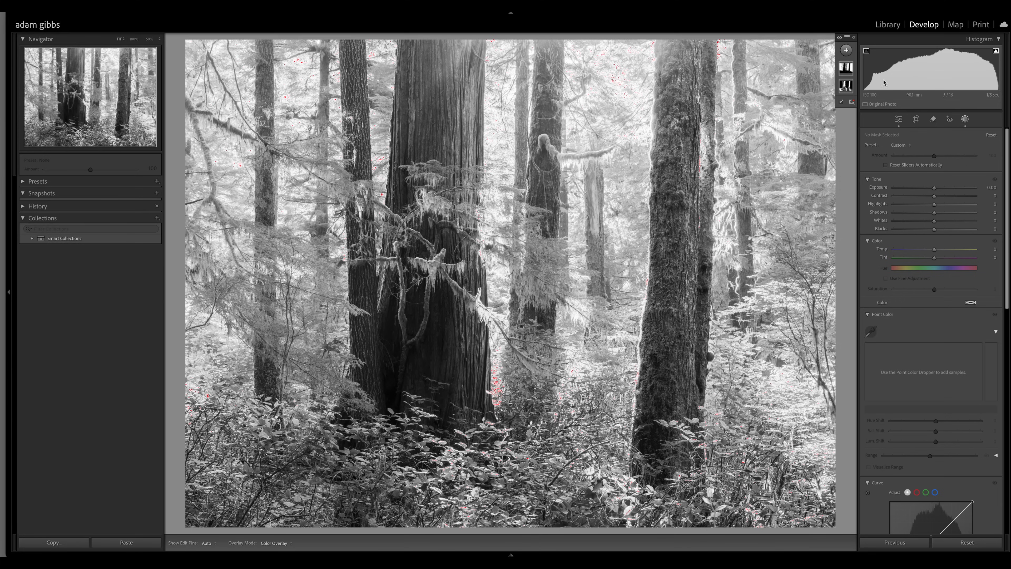
# Leave masking and brighten the photo's light tones by raising Lights to +20 in the Tone Curve
pyautogui.click(966, 119)
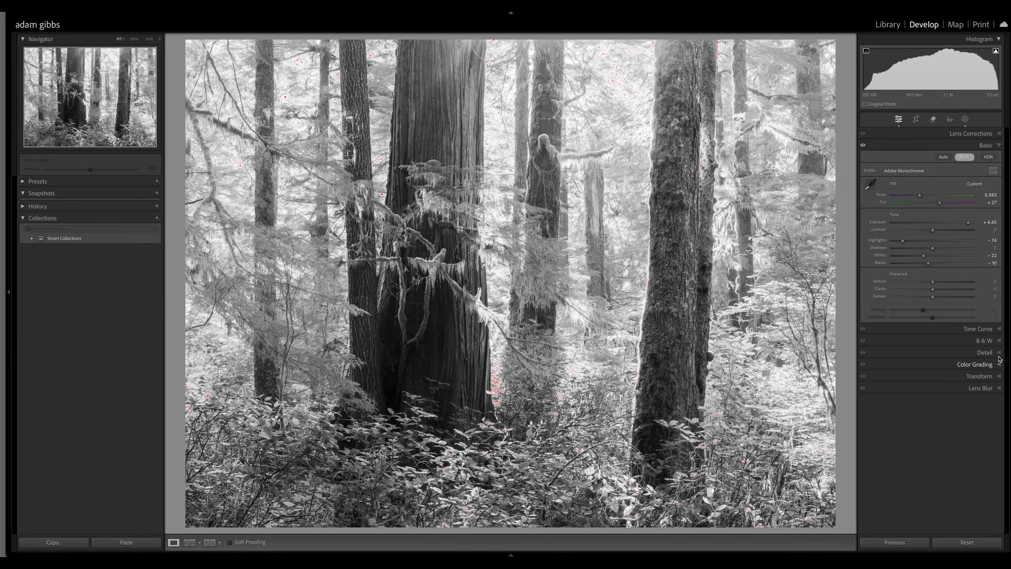
pyautogui.click(993, 329)
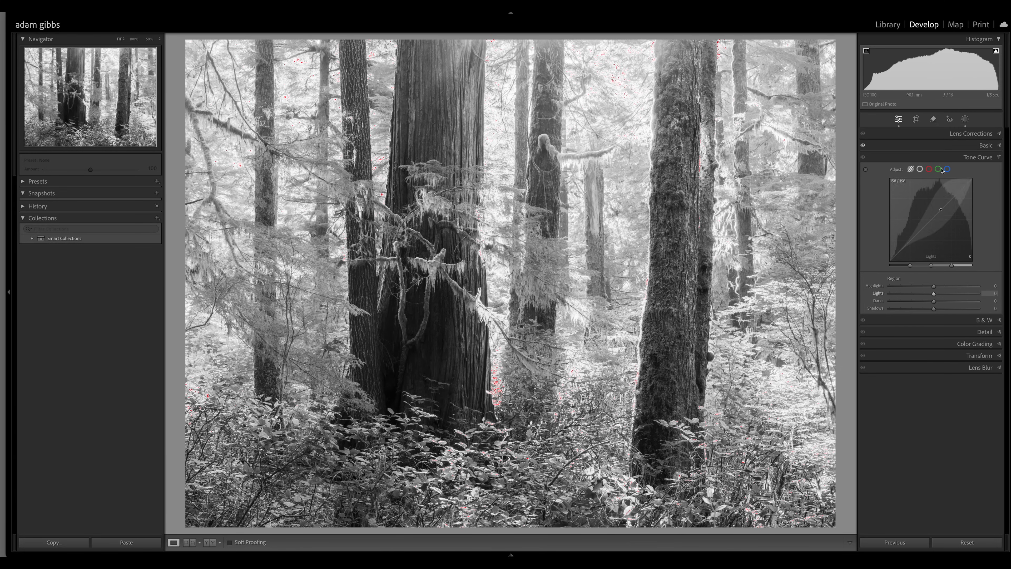
pyautogui.moveTo(943, 208); pyautogui.dragTo(943, 203)
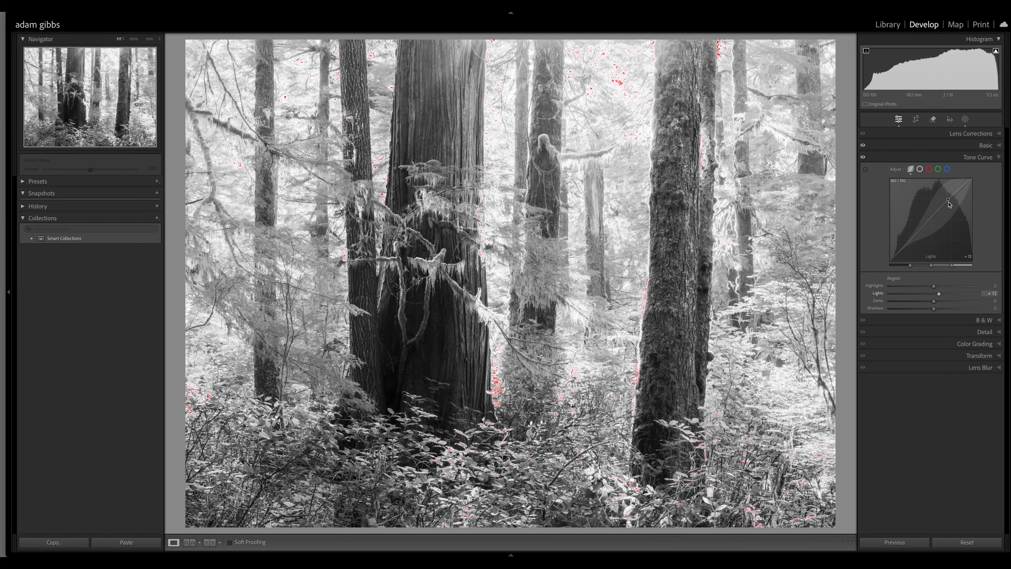
pyautogui.moveTo(950, 197); pyautogui.dragTo(950, 196)
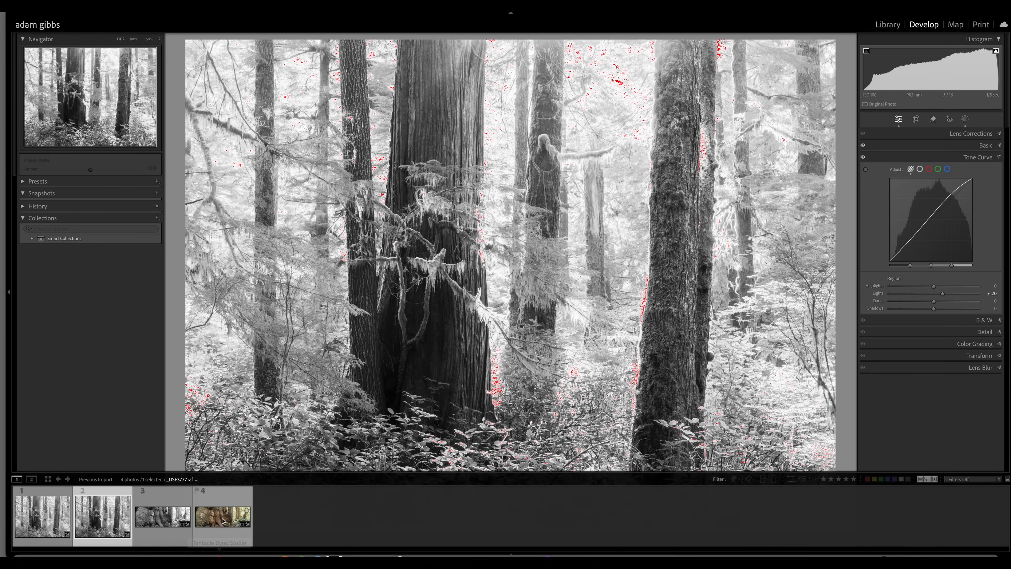
# Switch to the colour raw photo _DSF3777.raf of the gnarled tree base and show its Basic adjustments in Develop
pyautogui.click(213, 520)
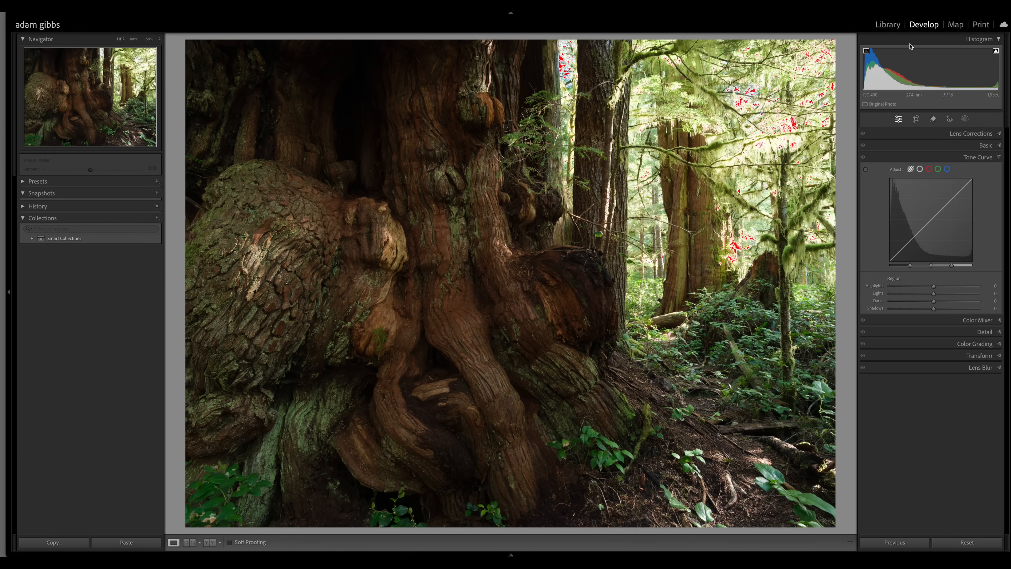
pyautogui.click(892, 28)
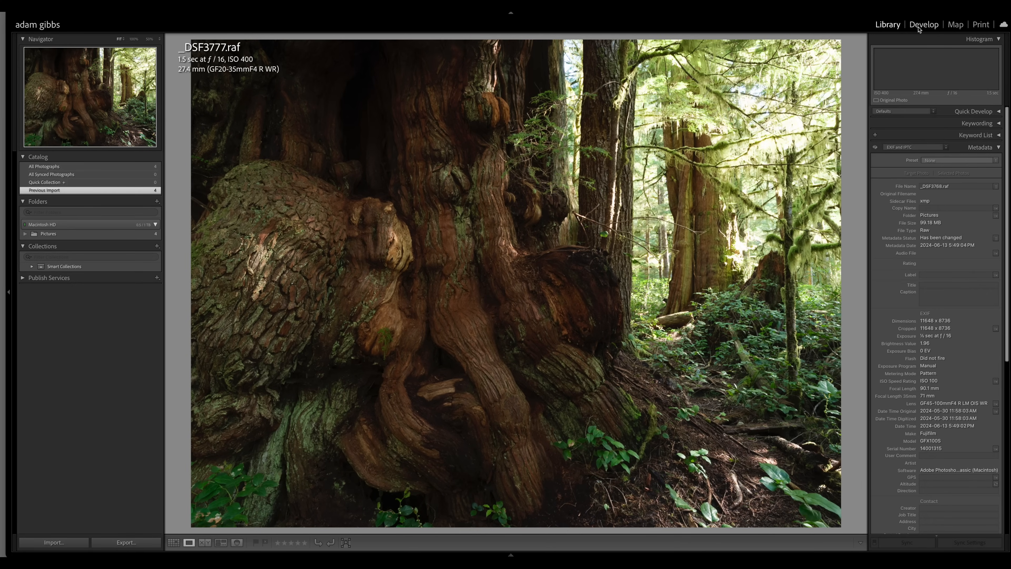
pyautogui.click(919, 29)
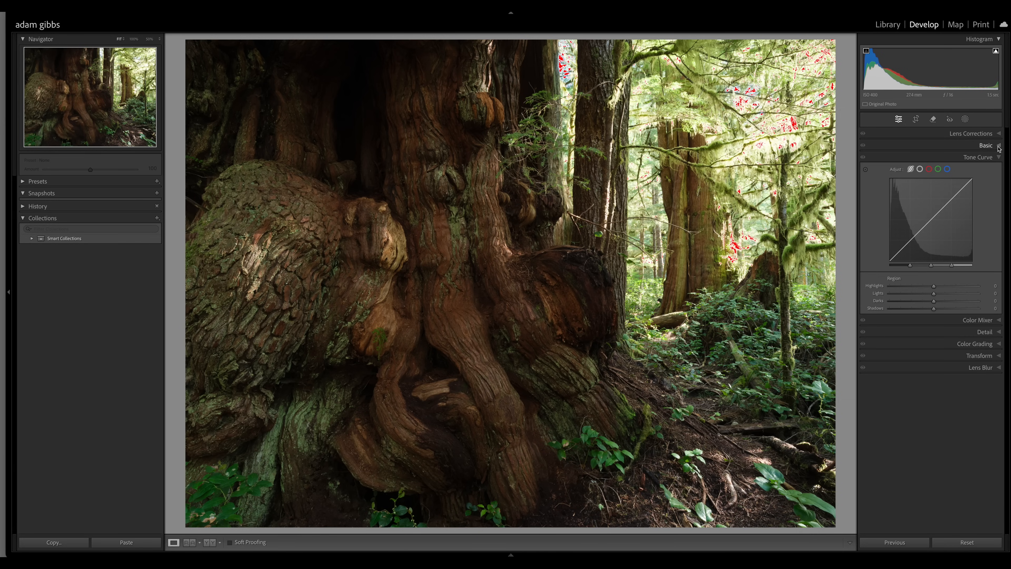
pyautogui.click(987, 145)
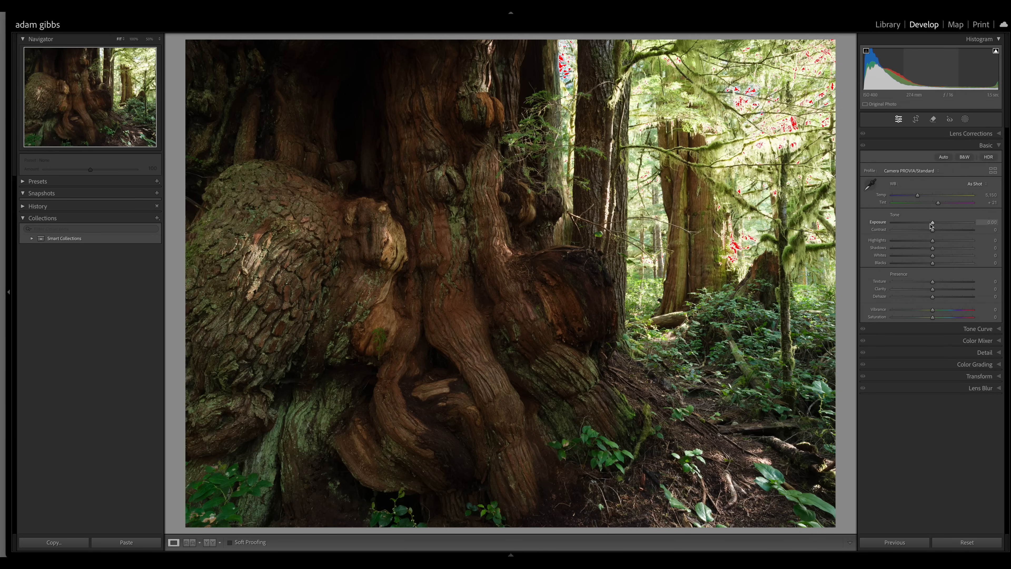
# Set the gnarled tree photo's Exposure to +1.65, Highlights to -62 and Whites to -25
pyautogui.moveTo(932, 226); pyautogui.dragTo(944, 227)
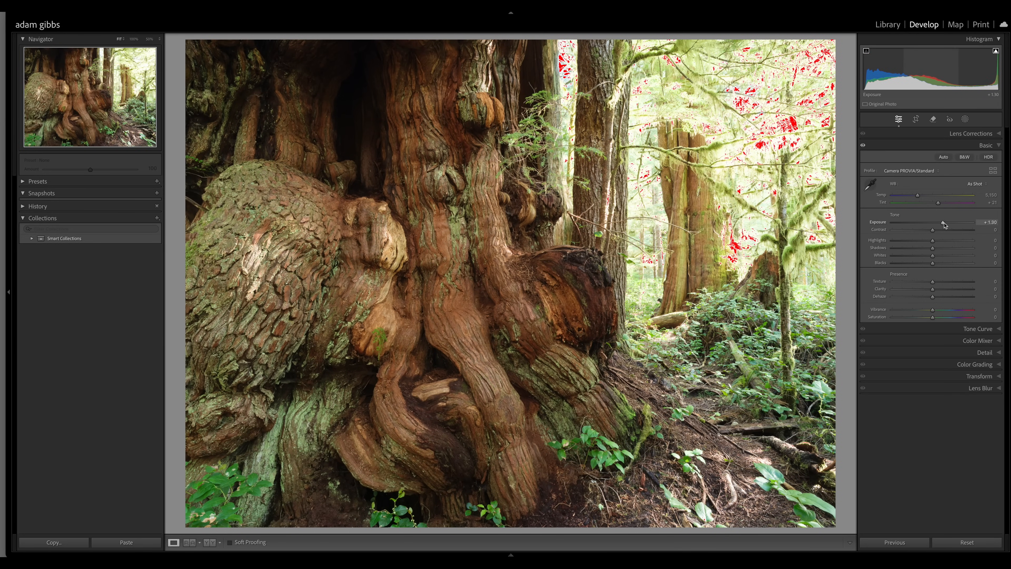
pyautogui.moveTo(946, 226); pyautogui.dragTo(948, 226)
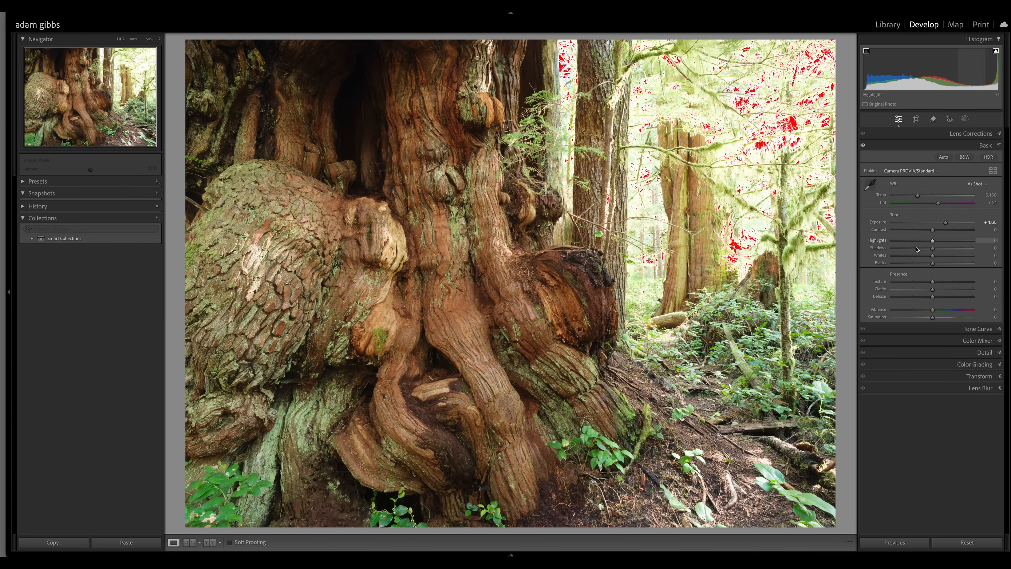
pyautogui.moveTo(933, 243); pyautogui.dragTo(908, 242)
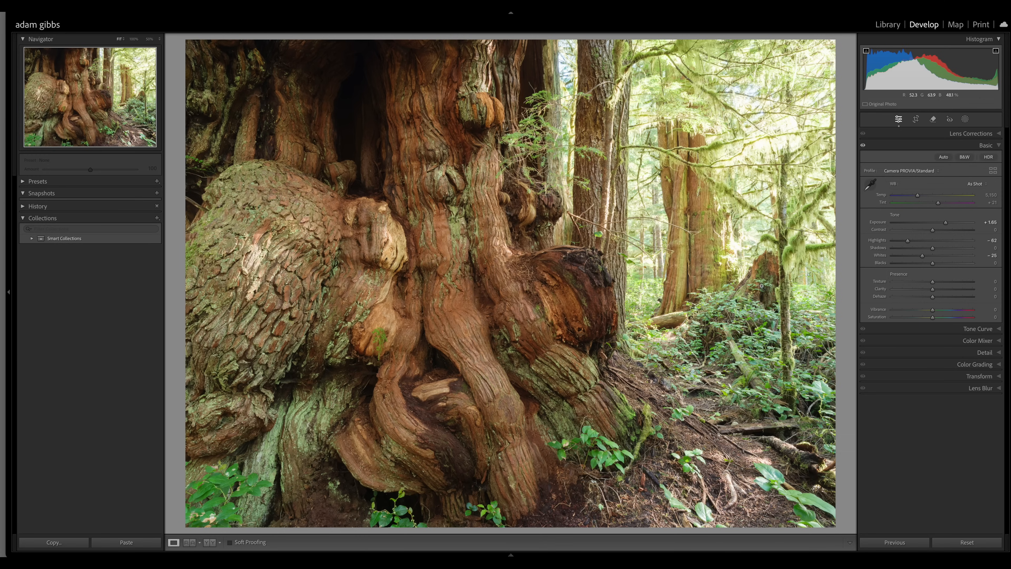
# Crop the gnarled tree photo to the As Shot panoramic aspect ratio, framing the middle band of the trunk
pyautogui.click(918, 120)
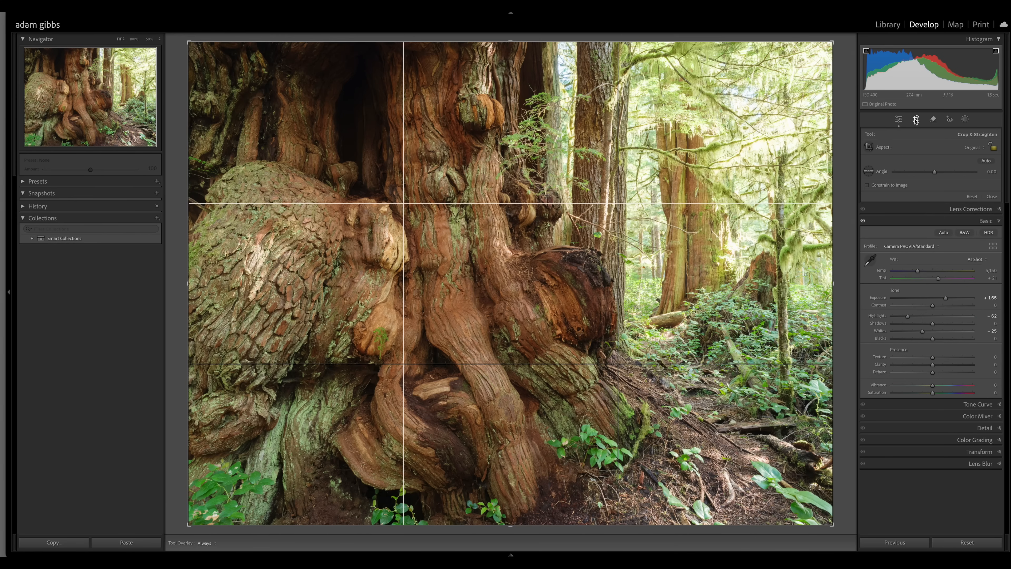
pyautogui.click(967, 149)
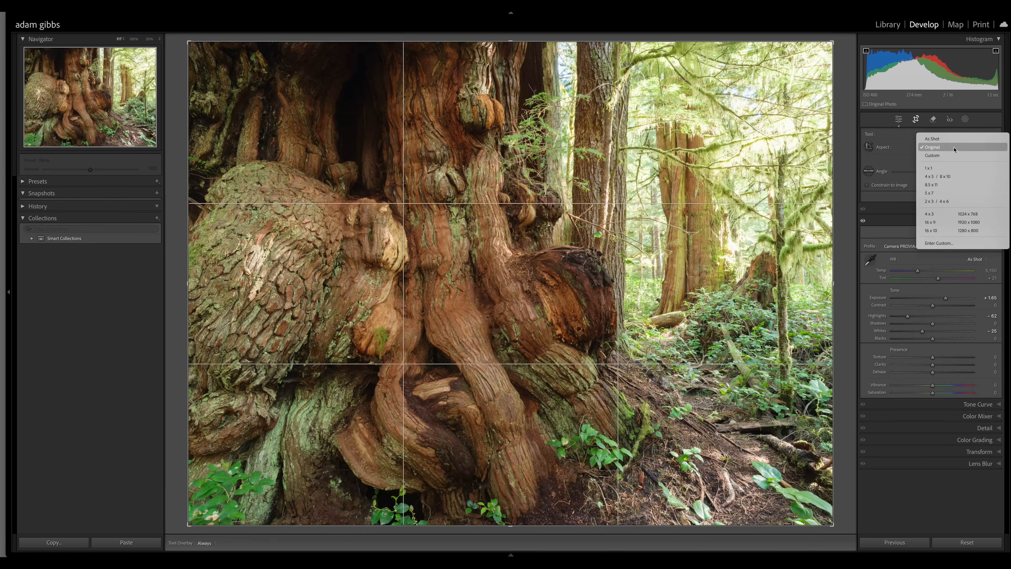
pyautogui.click(947, 138)
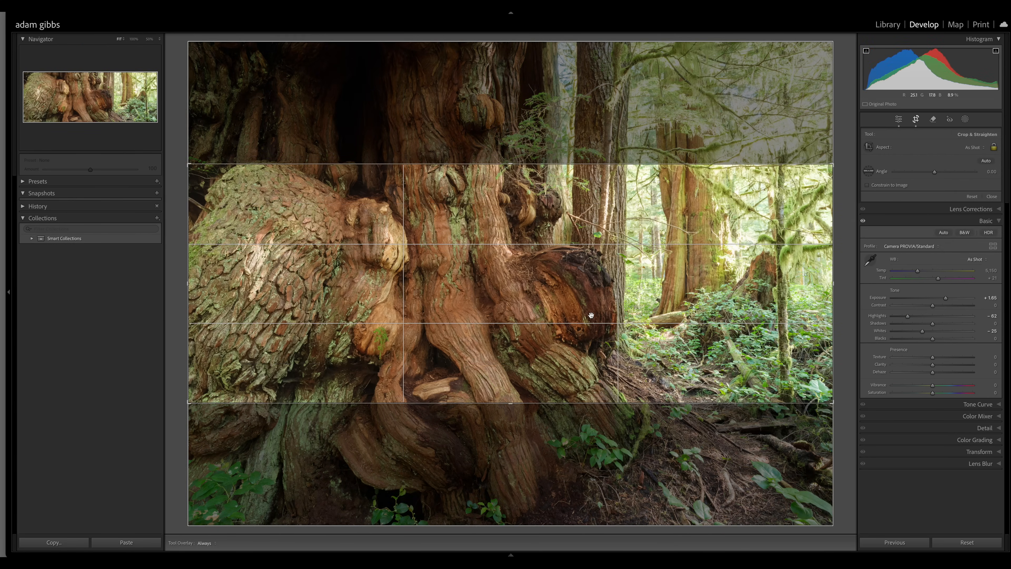
pyautogui.press('Return')
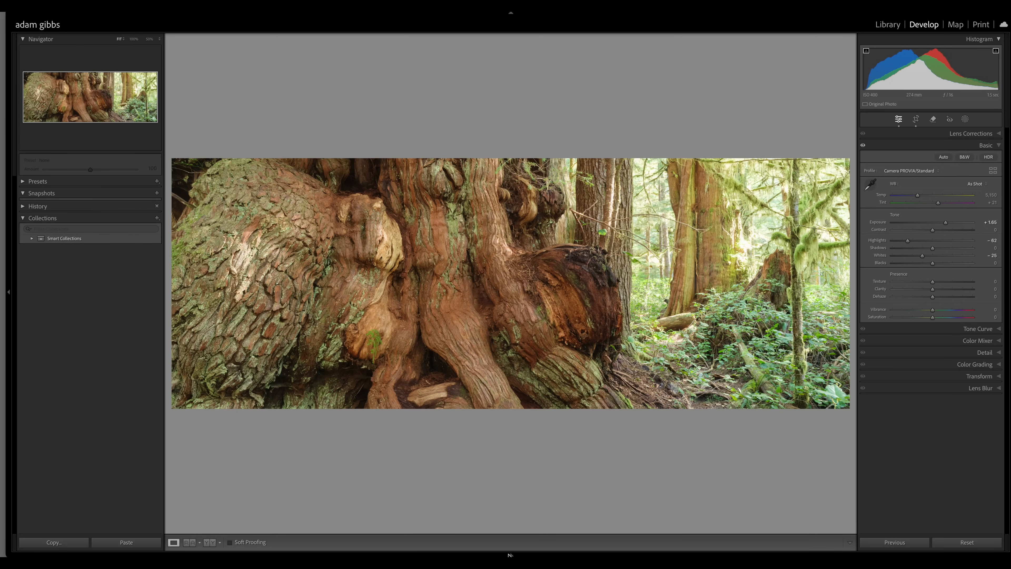
pyautogui.moveTo(510, 555)
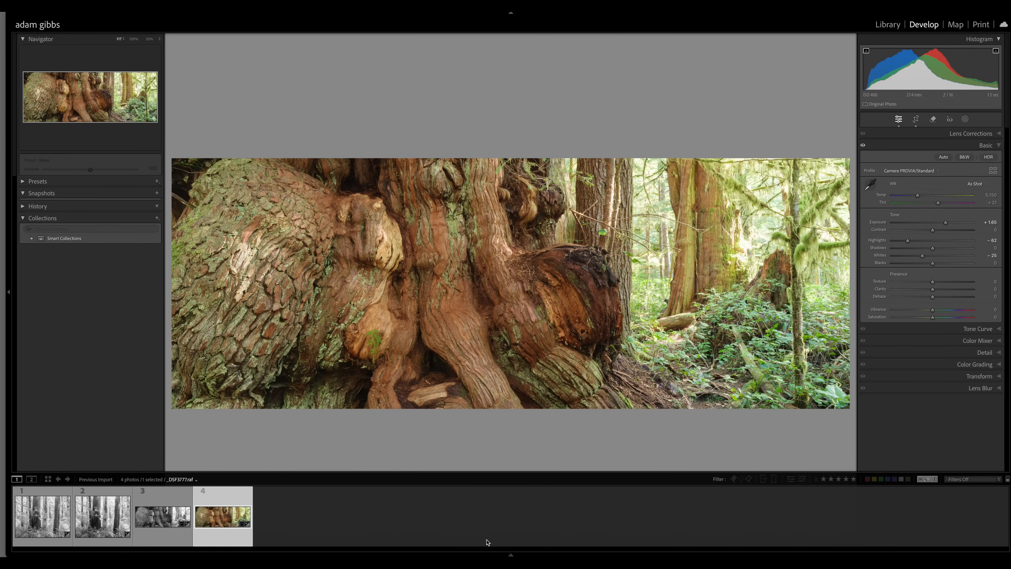